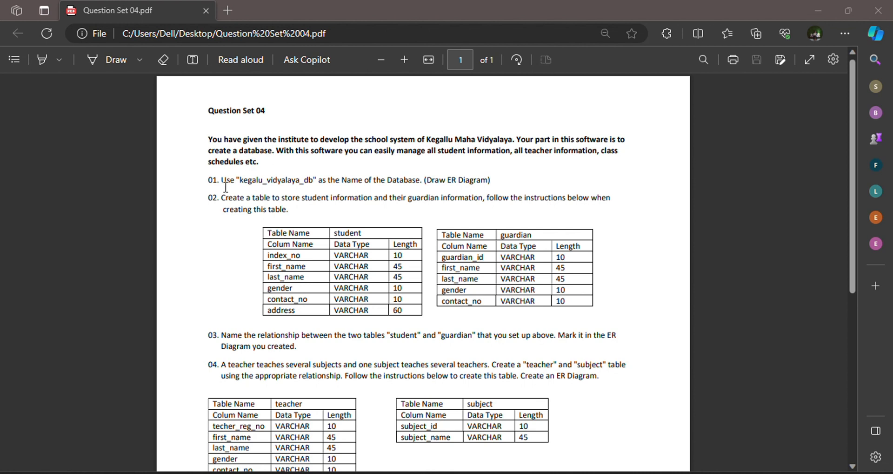
- Review the assignment PDF, switch to MySQL Workbench and create a new model
scroll(225, 186, up, 3)
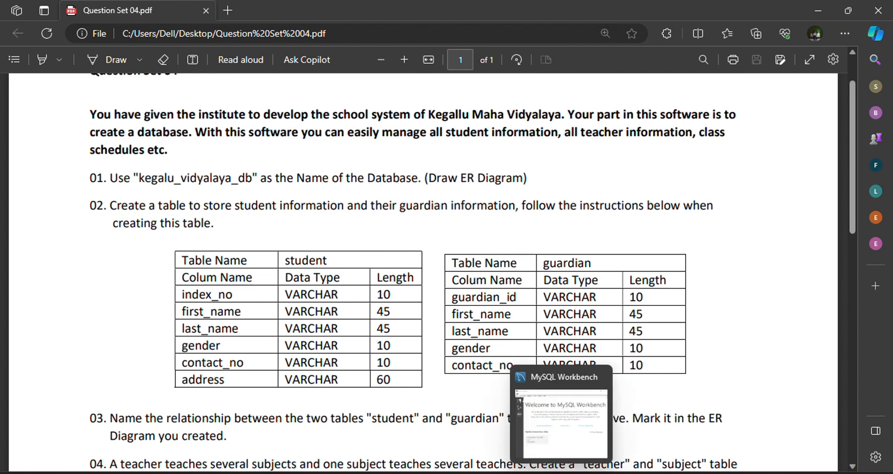
click(561, 473)
click(847, 10)
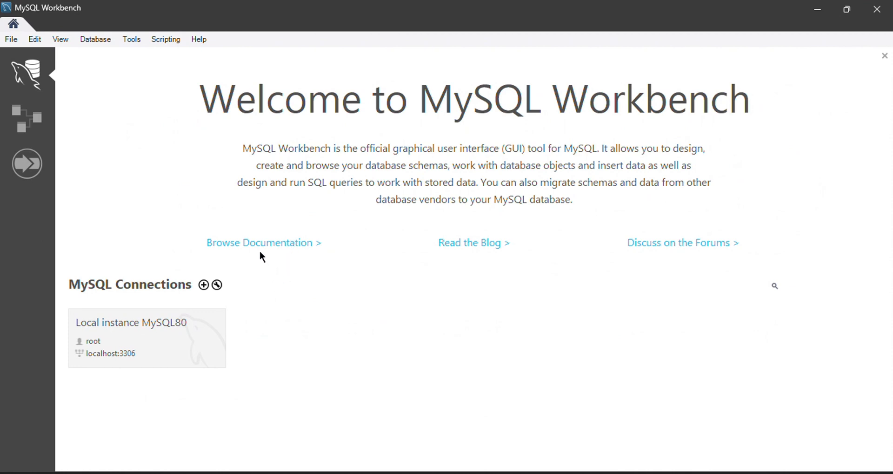
click(12, 41)
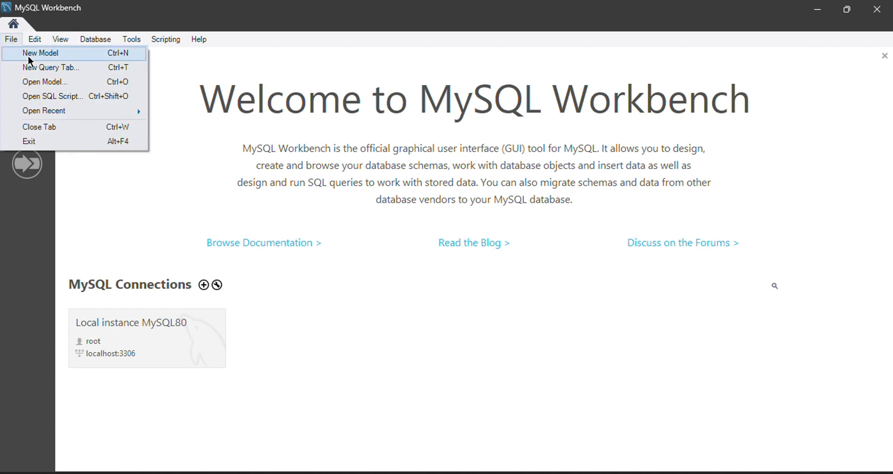
click(29, 55)
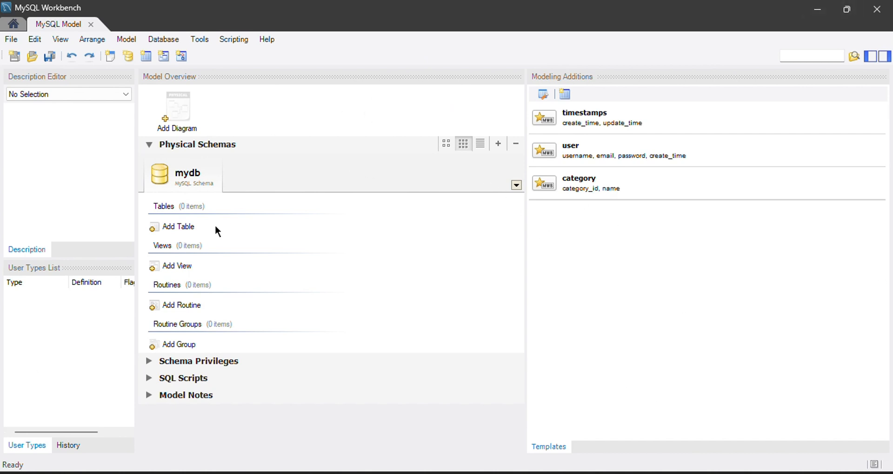
- Rename the model's default schema to kegallu_vidyalaya_db and update the references to it
double_click(191, 175)
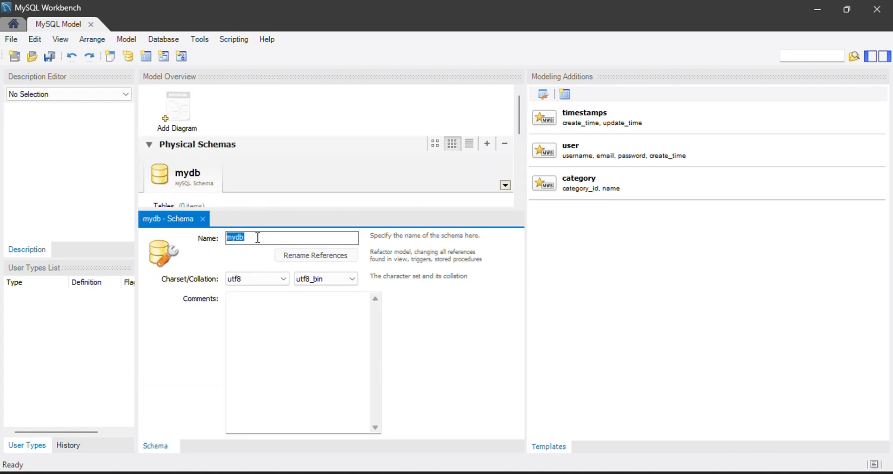
key(BackSpace)
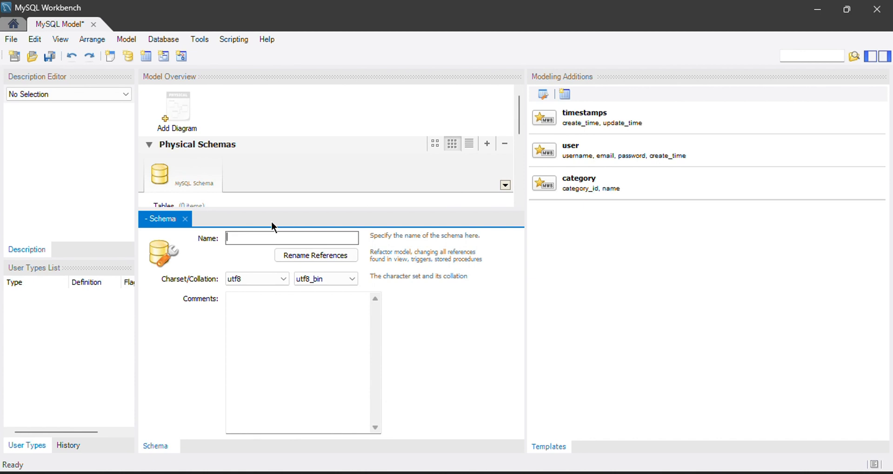
text(kegallu_vidyalaya_db)
click(328, 254)
click(530, 252)
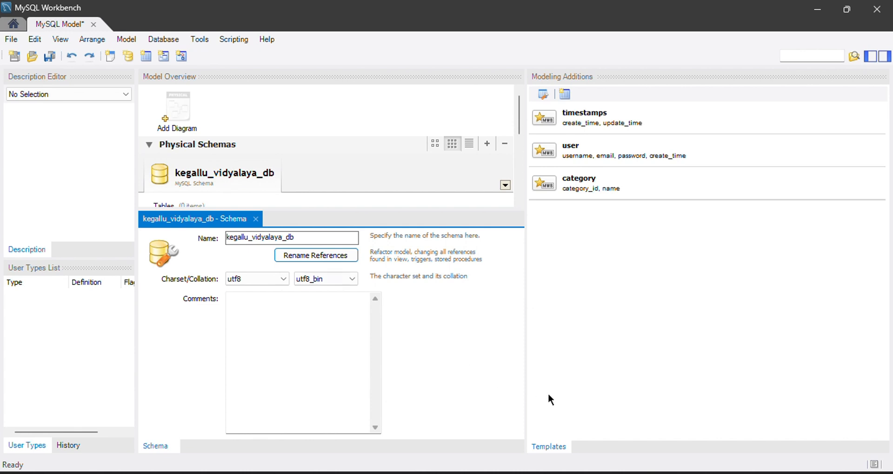
- Check the student and guardian table requirements in the question PDF and add a new EER diagram to the model
click(509, 472)
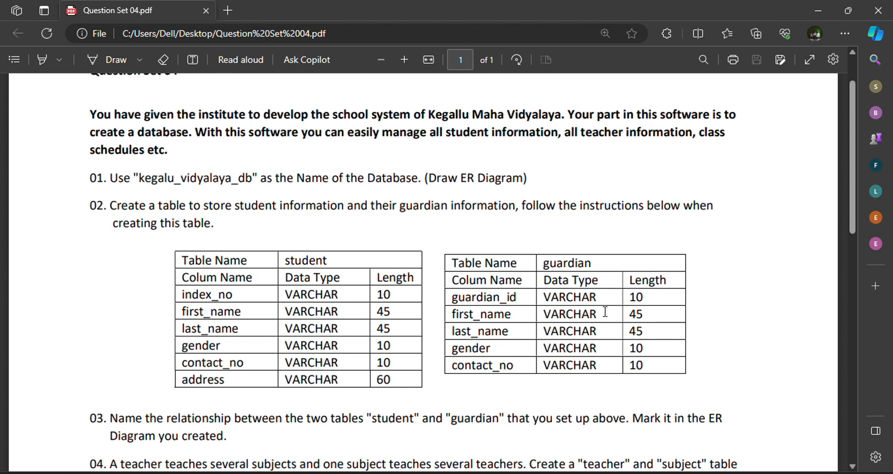
click(819, 13)
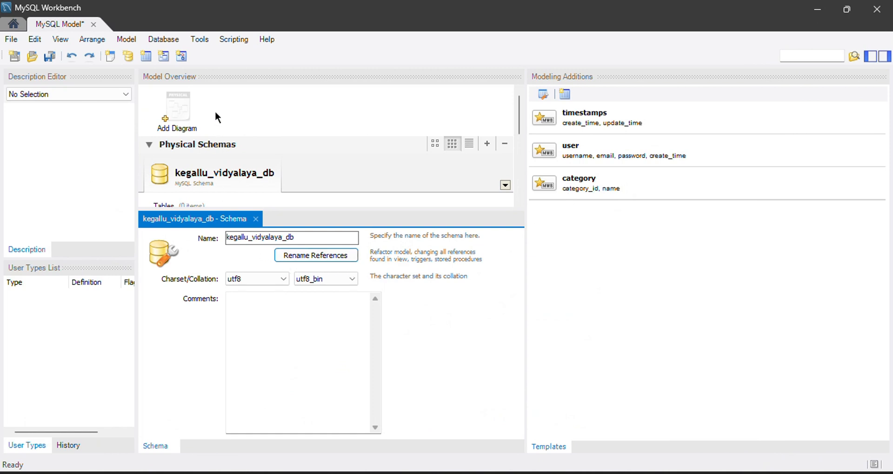
click(183, 111)
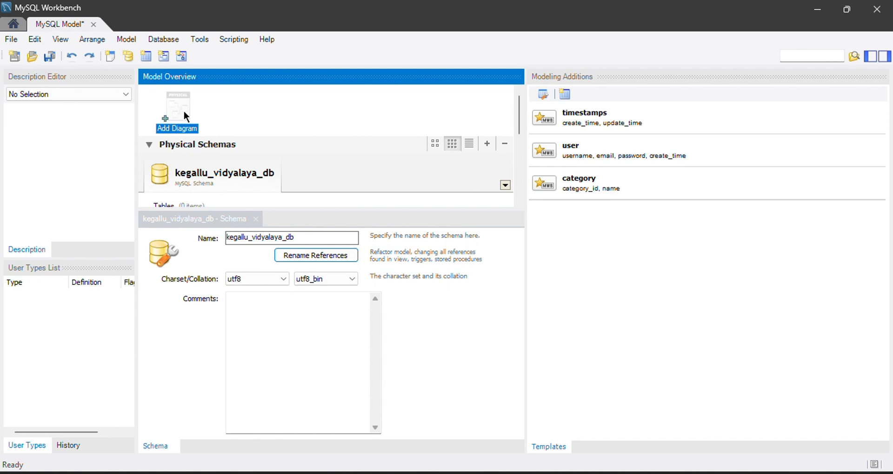
double_click(183, 111)
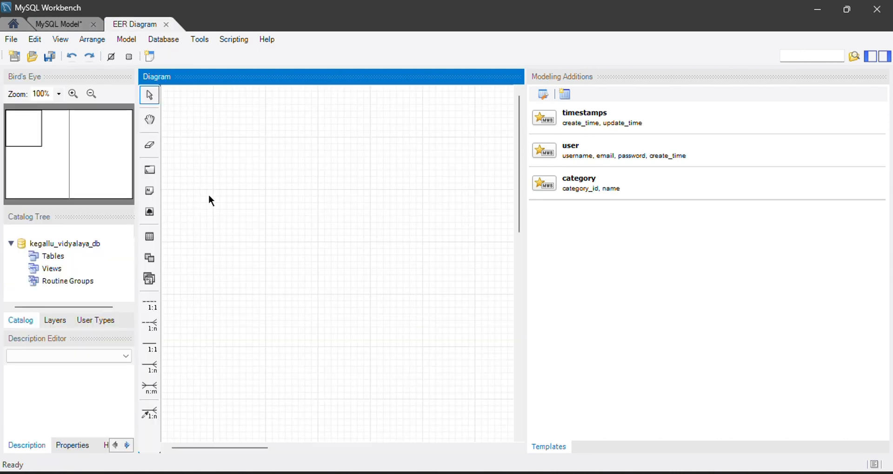
- Place a new table on the EER diagram and name it student
click(156, 241)
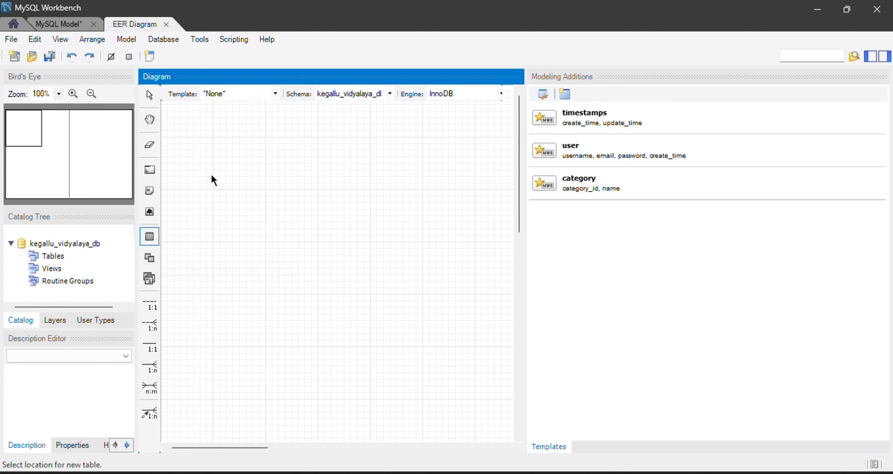
click(208, 144)
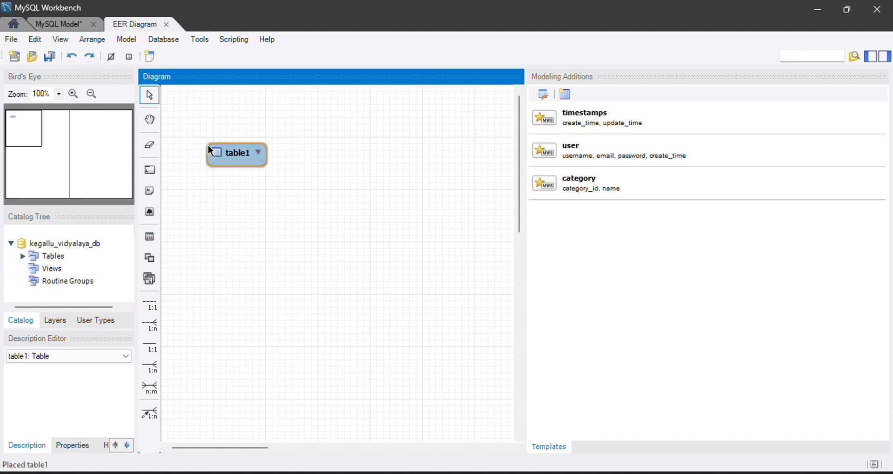
drag(236, 152, 235, 153)
double_click(234, 152)
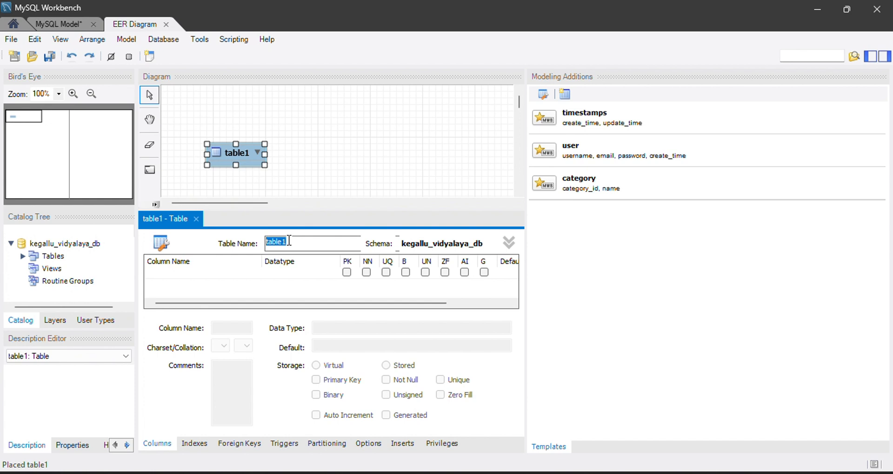
key(BackSpace)
text(student)
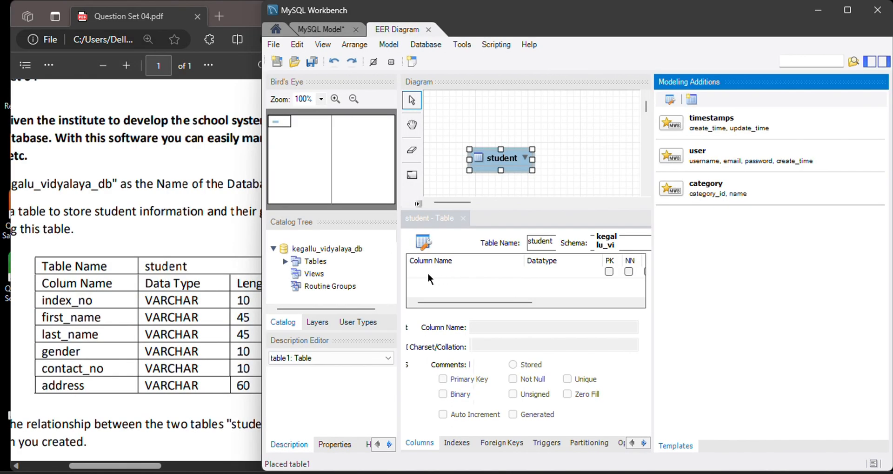
- Add the column index_no to the student table with the datatype VARCHAR(10)
click(423, 269)
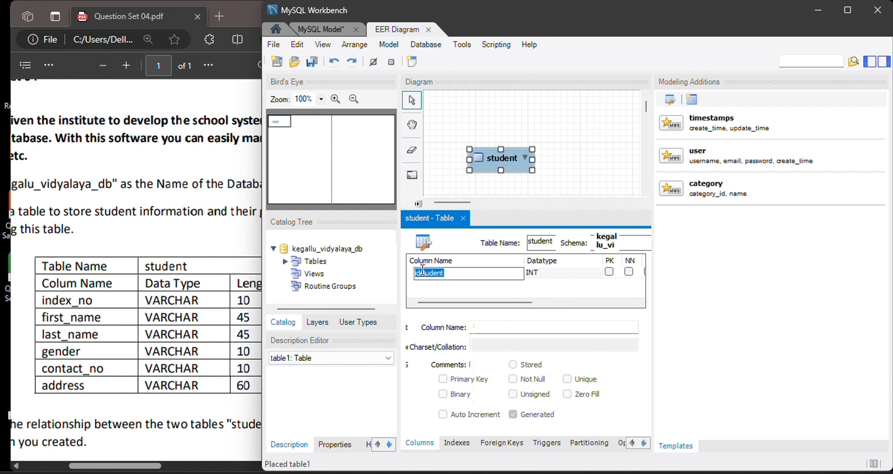
key(BackSpace)
text(index_no)
double_click(570, 275)
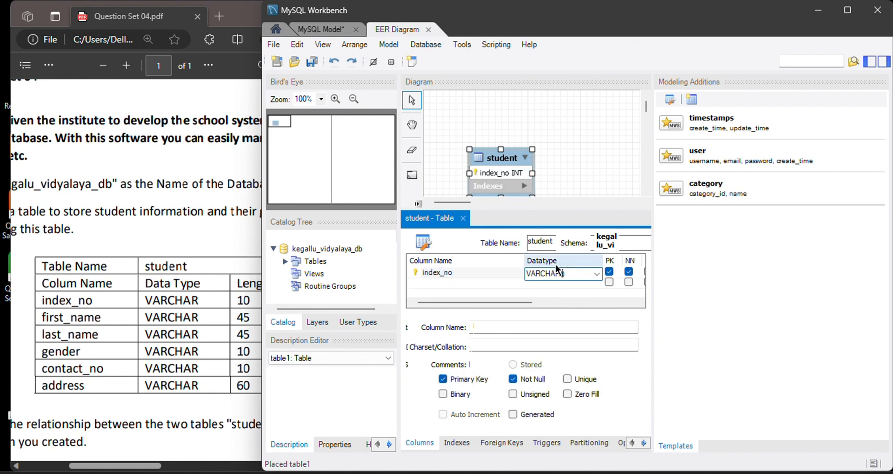
text(10)
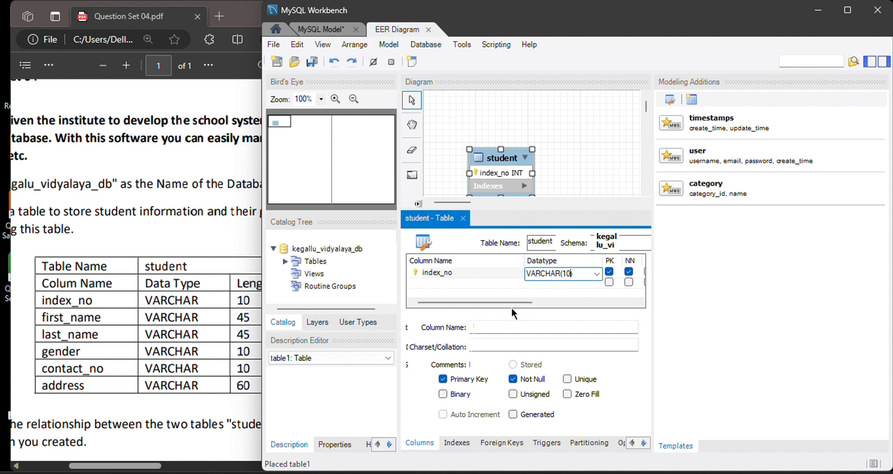
drag(526, 301, 588, 316)
- Add the columns first_name and last_name to the student table as VARCHAR(45) and make both not null
double_click(429, 283)
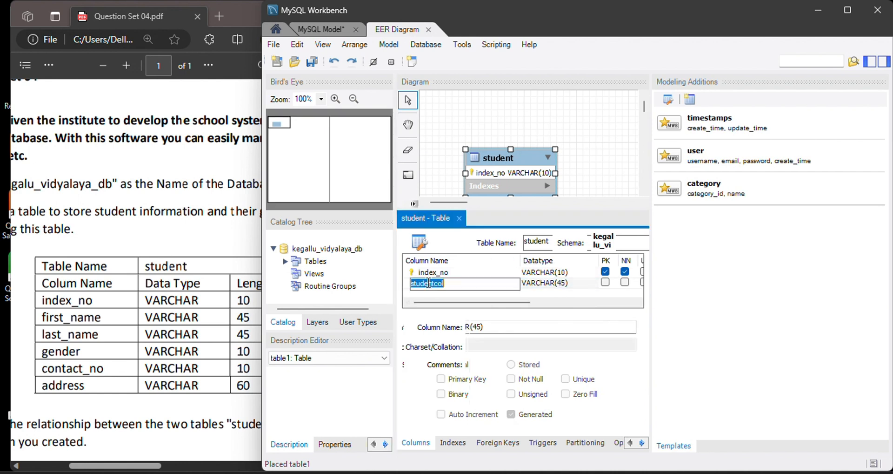
text(first_name)
click(624, 282)
click(441, 292)
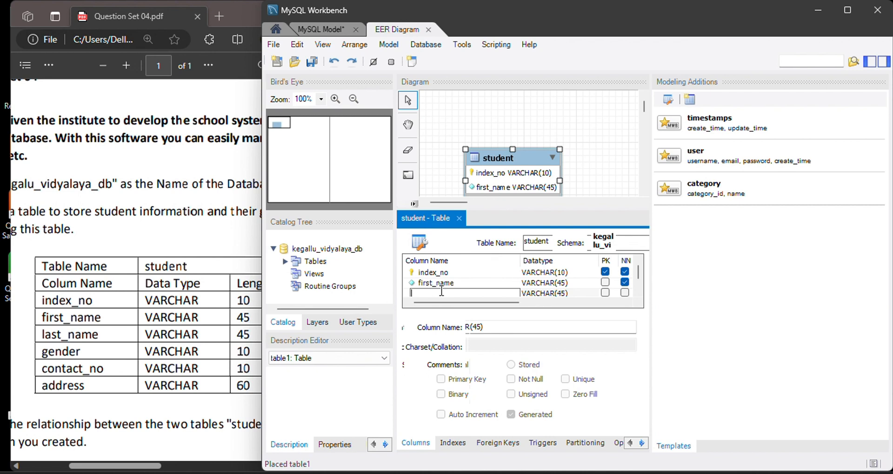
text(last_name)
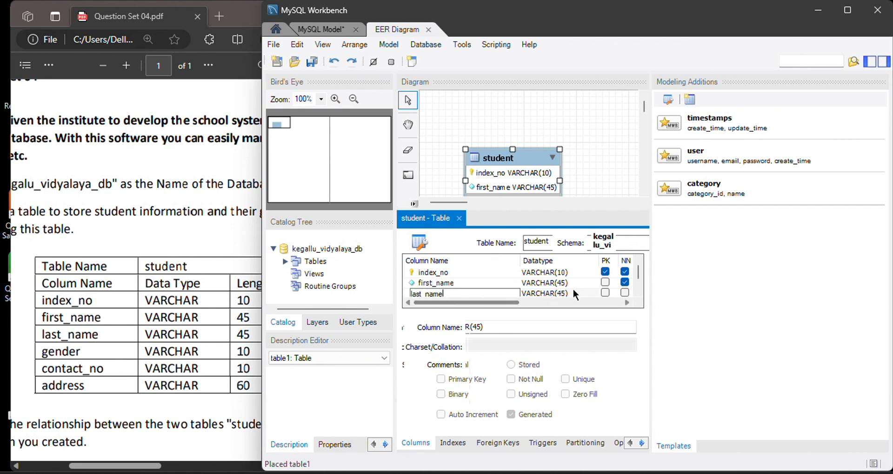
click(626, 294)
click(626, 293)
- Name the student table's fourth column gender and set its datatype to VARCHAR(10)
double_click(459, 286)
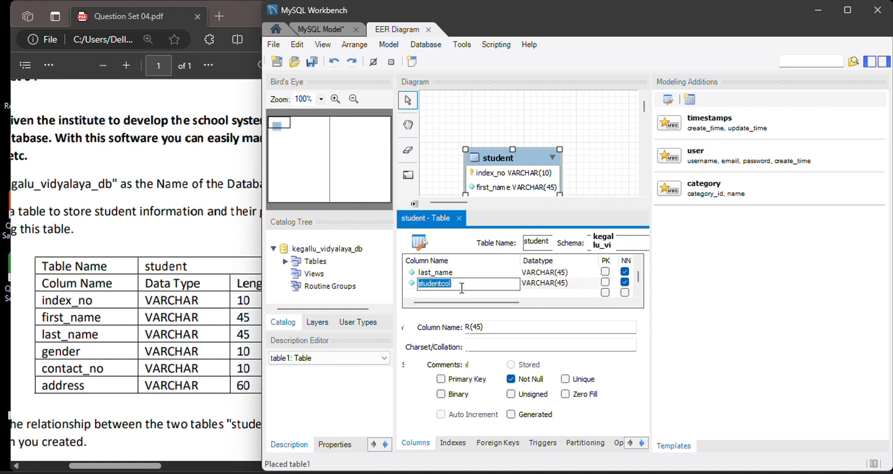
text(gender)
click(561, 284)
click(567, 286)
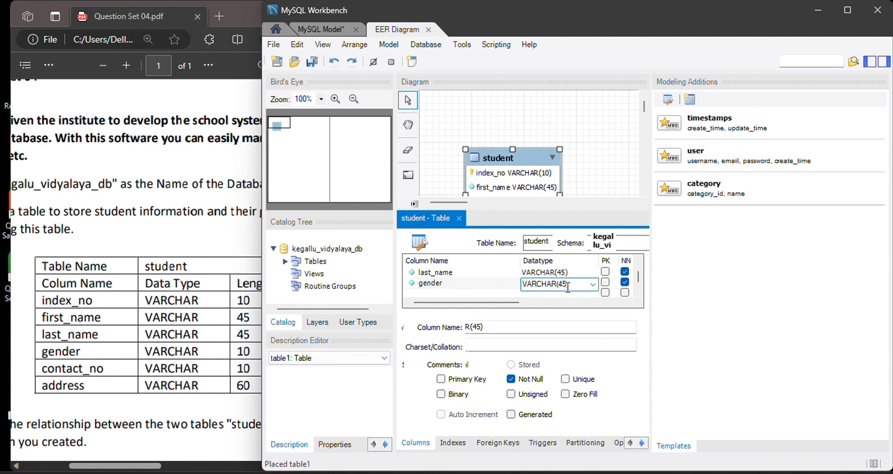
key(BackSpace)
key(BackSpace)
text(10)
- Add a not-null contact_no column to the student table with the datatype VARCHAR(10)
click(444, 293)
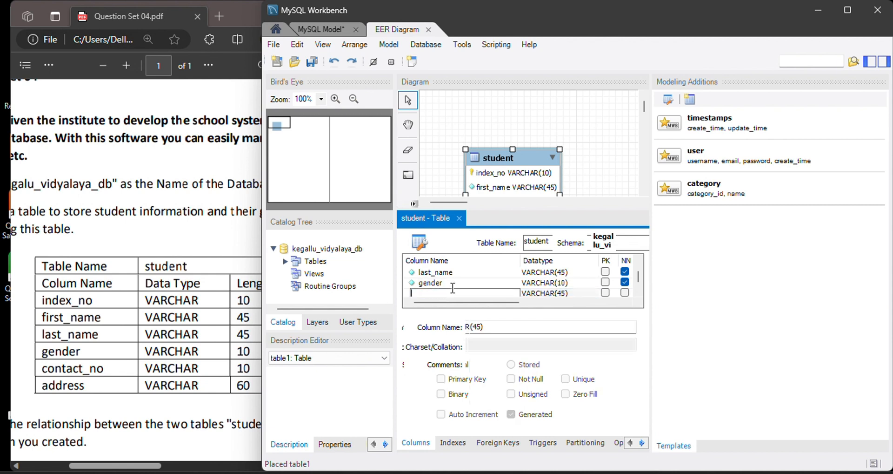
text(contact_no)
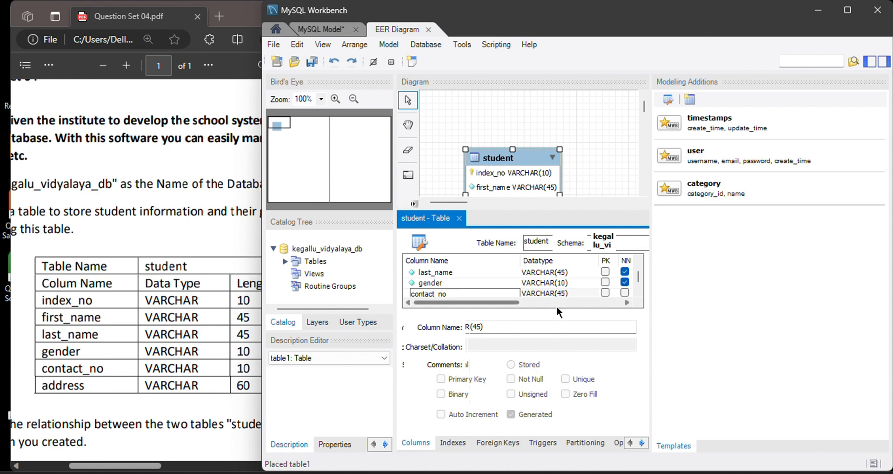
click(563, 293)
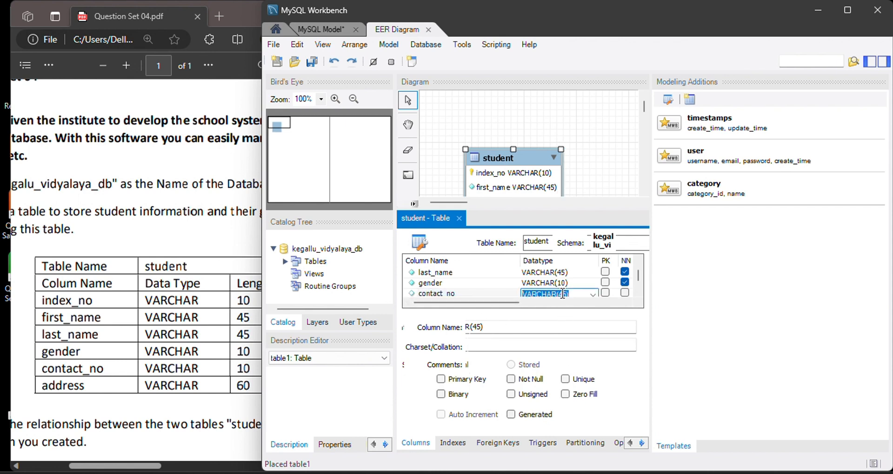
click(564, 293)
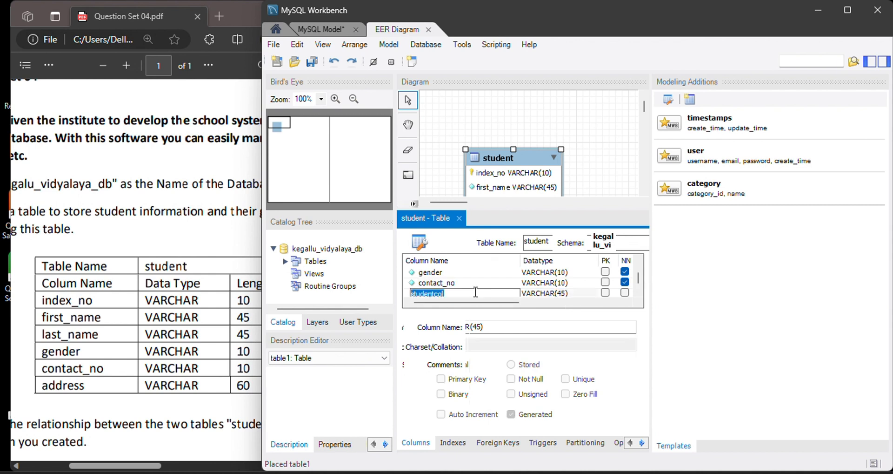
- Name the student table's last column address, with datatype VARCHAR(60) and not null
text(address)
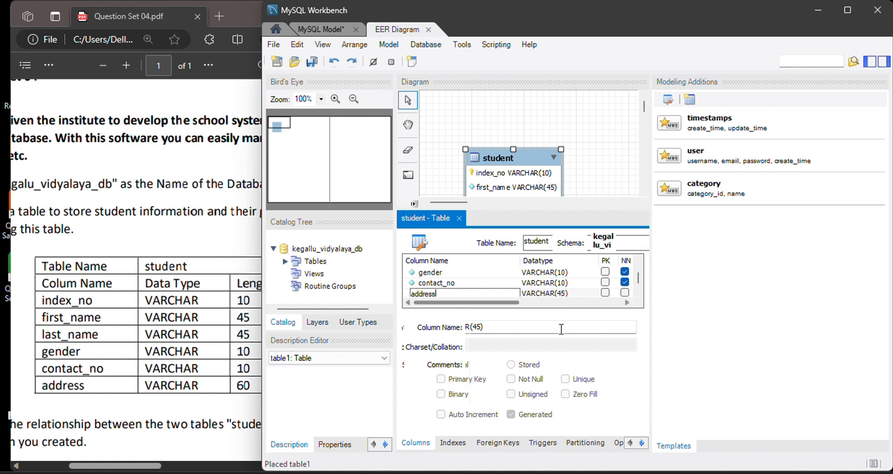
click(565, 294)
click(564, 296)
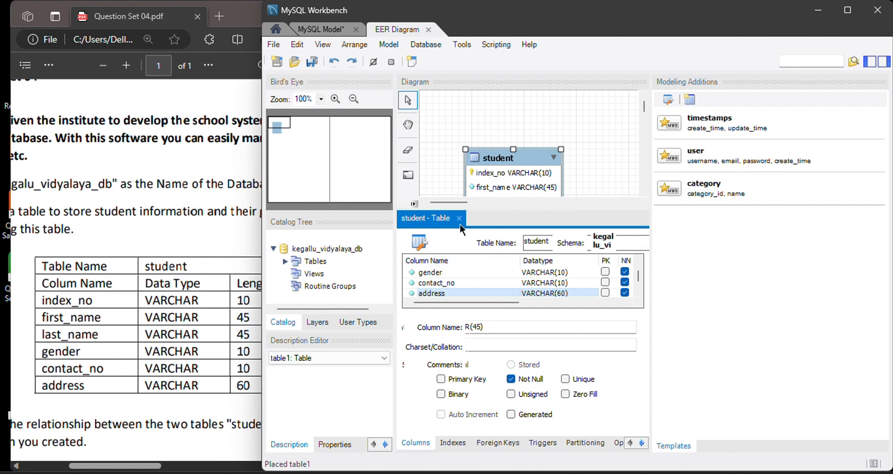
- Close the student table editor, widen the diagram area and move the student table toward the canvas's upper-left corner
click(459, 219)
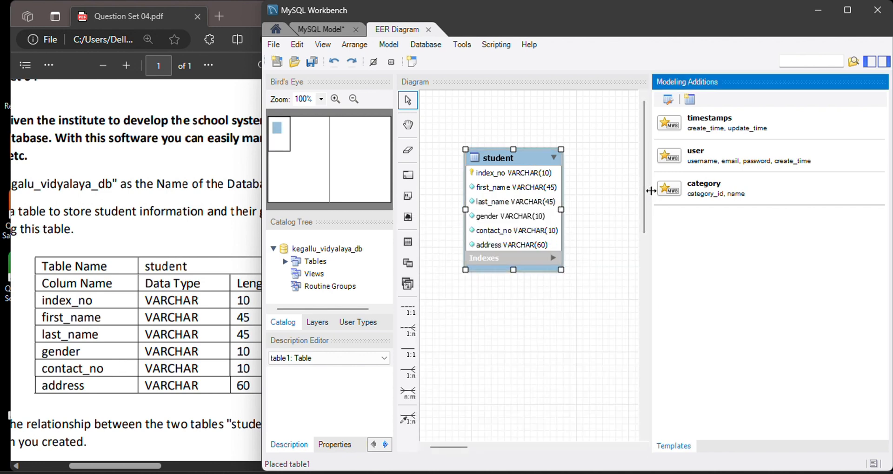
drag(653, 189, 753, 189)
drag(530, 160, 515, 124)
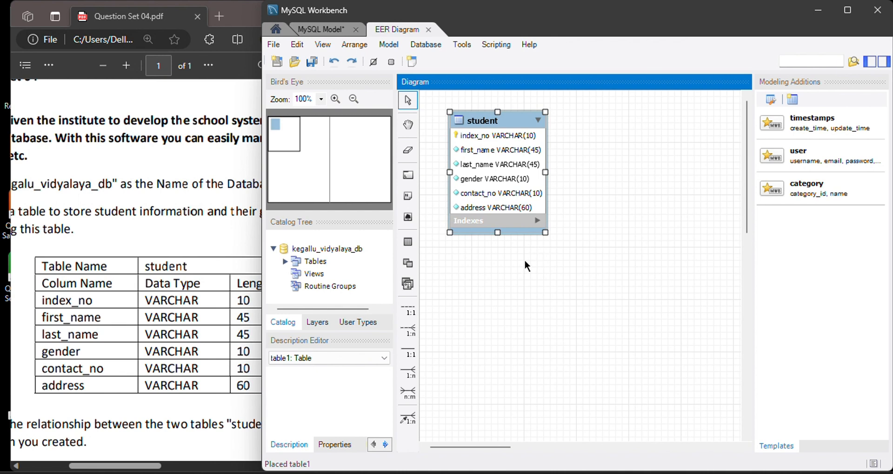
- Place a second table on the diagram beside the student table and name it guardian
click(414, 247)
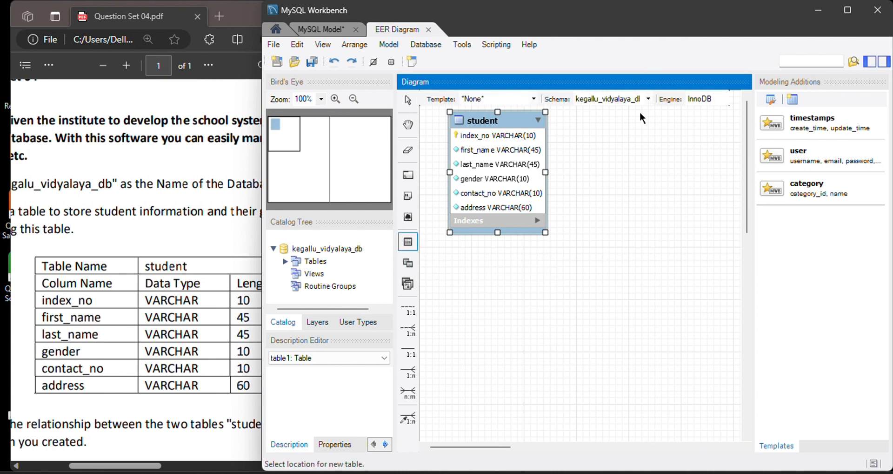
click(618, 119)
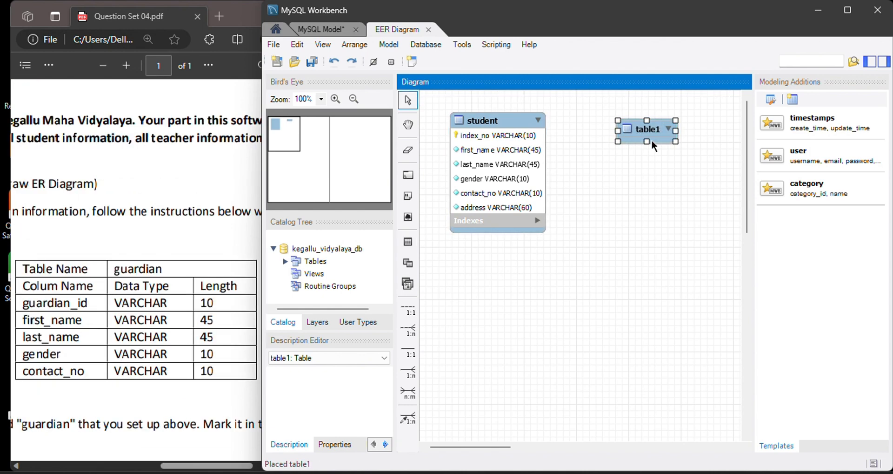
double_click(651, 141)
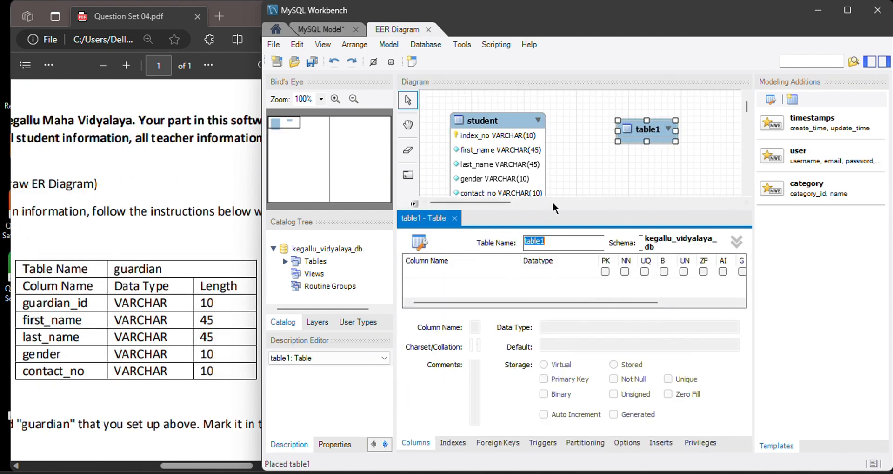
key(BackSpace)
text(guardian)
- Add guardian_id as the guardian table's not-null primary key column with the datatype VARCHAR(10)
click(443, 272)
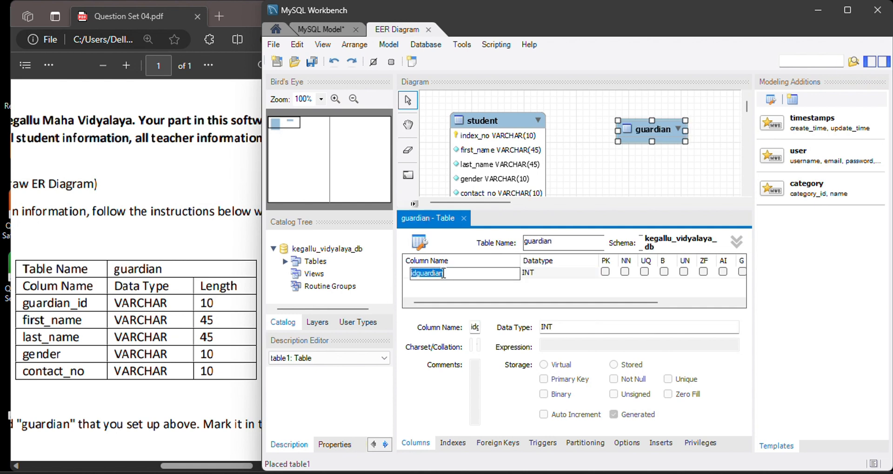
text(guardian_id)
click(546, 272)
click(594, 271)
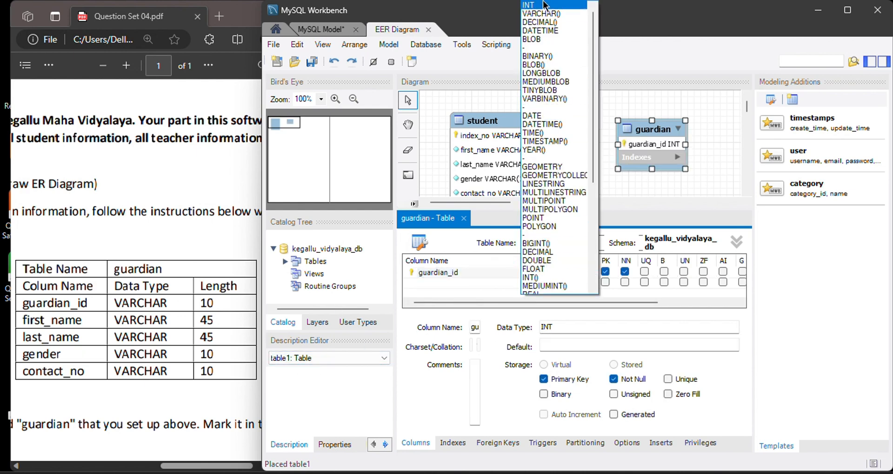
click(552, 13)
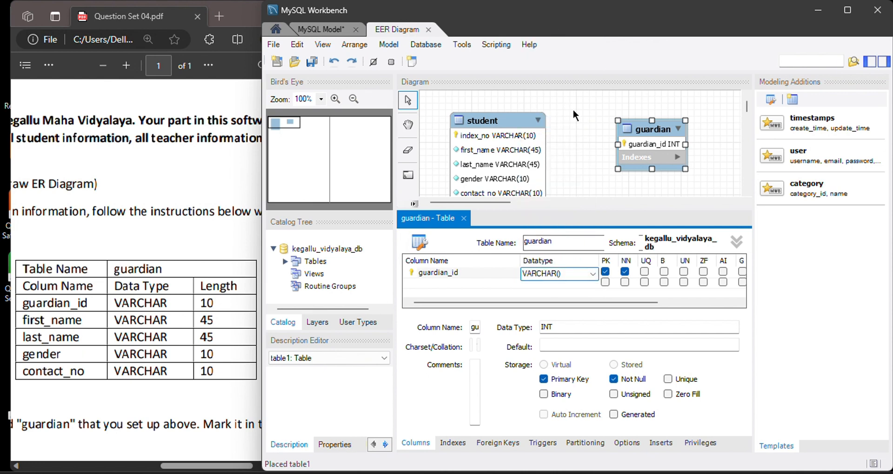
text(10)
key(Return)
- Add a not-null first_name column and a last_name column to the guardian table, both with datatype VARCHAR(45)
click(420, 284)
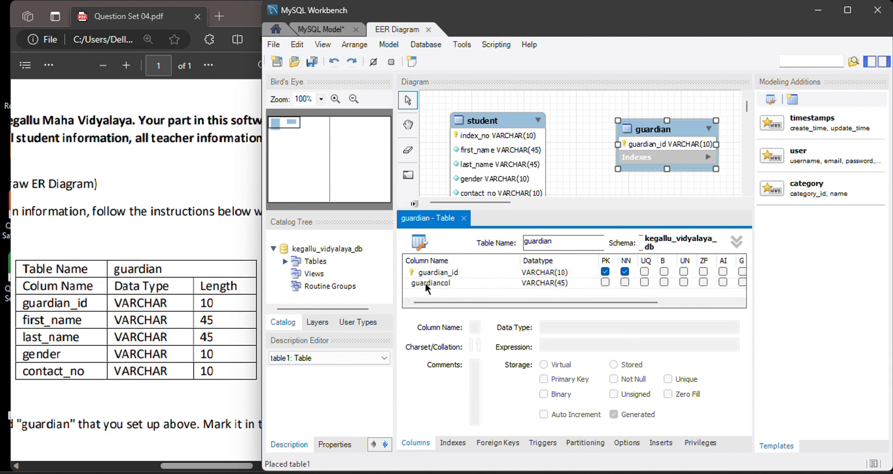
text(f)
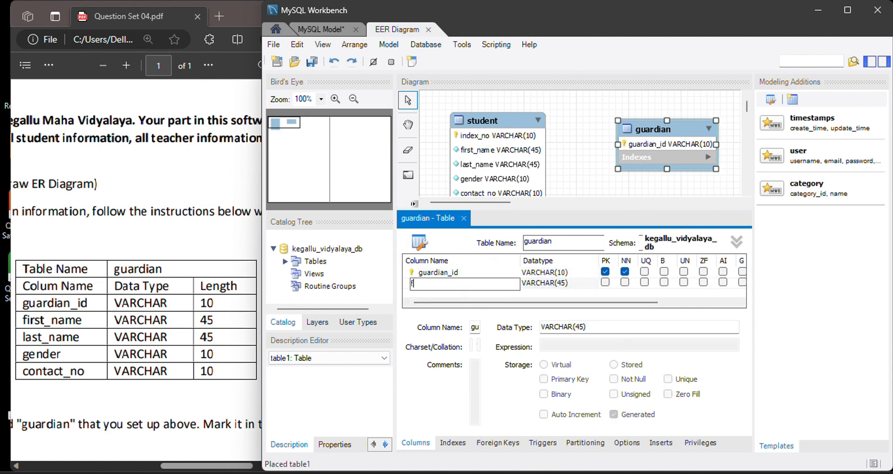
text(irst_name)
click(625, 283)
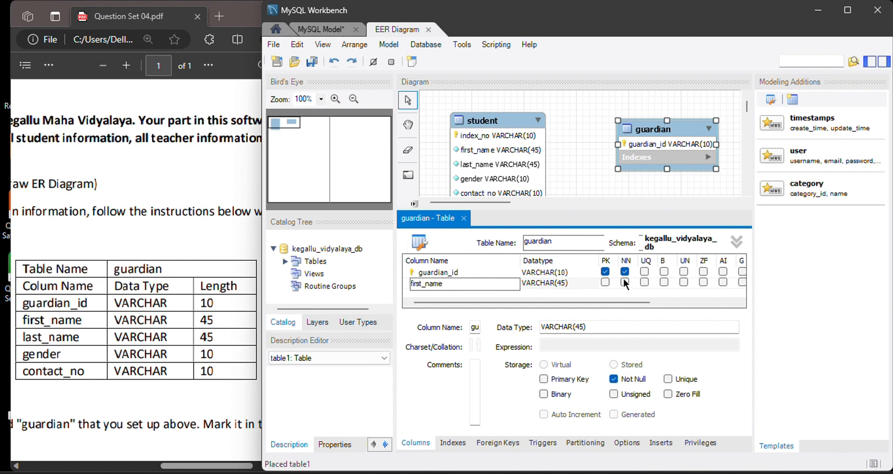
click(470, 291)
key(BackSpace)
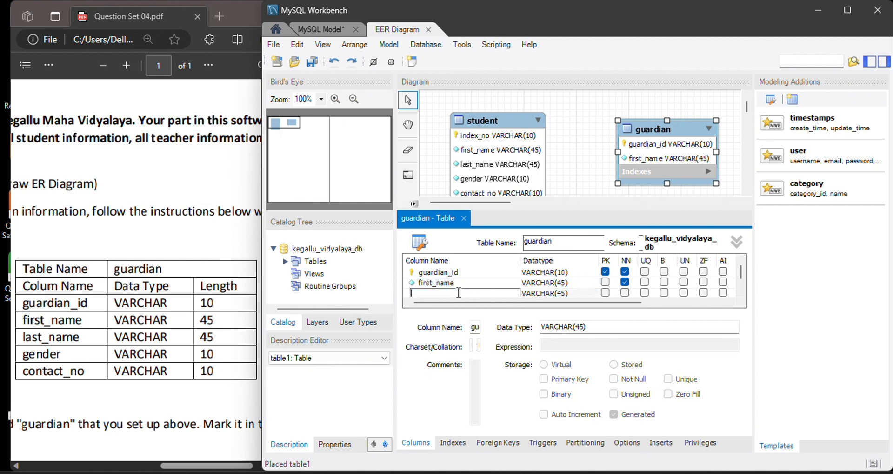
text(last_name)
key(Return)
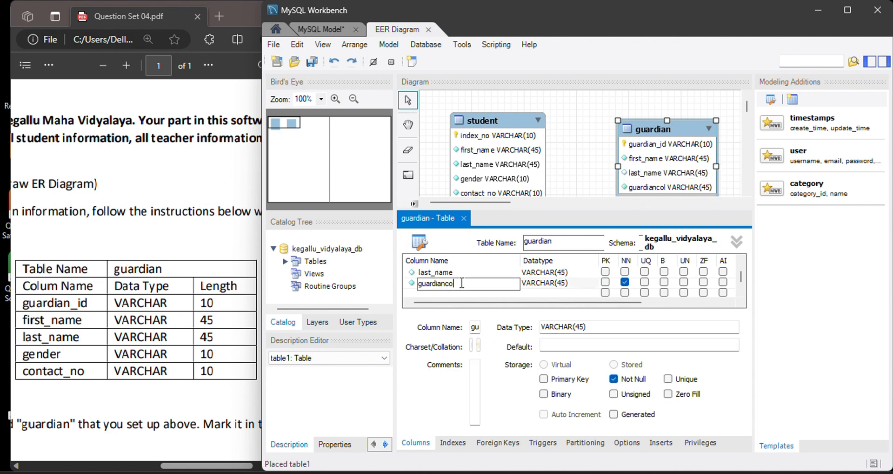
- Name the guardian table's fourth column gender with datatype VARCHAR(10), and mark both last_name and gender as not null
key(BackSpace)
key(BackSpace)
key(BackSpace)
key(BackSpace)
key(BackSpace)
key(BackSpace)
key(BackSpace)
key(BackSpace)
key(BackSpace)
text(ender)
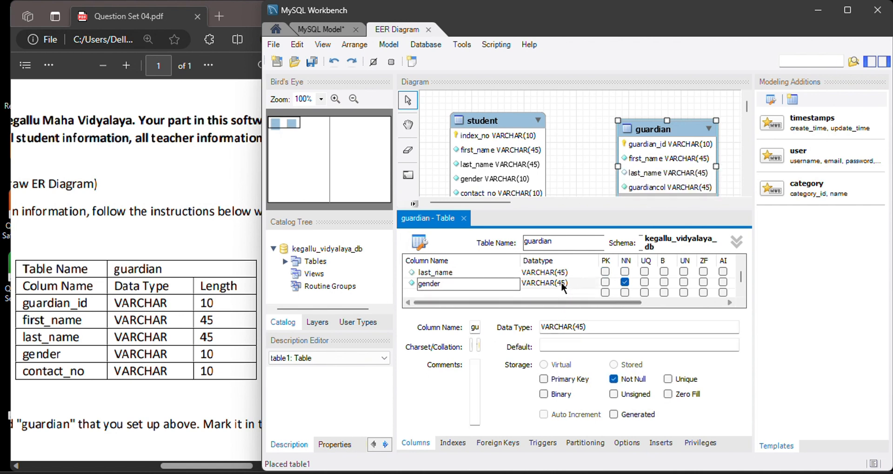
click(565, 283)
click(566, 283)
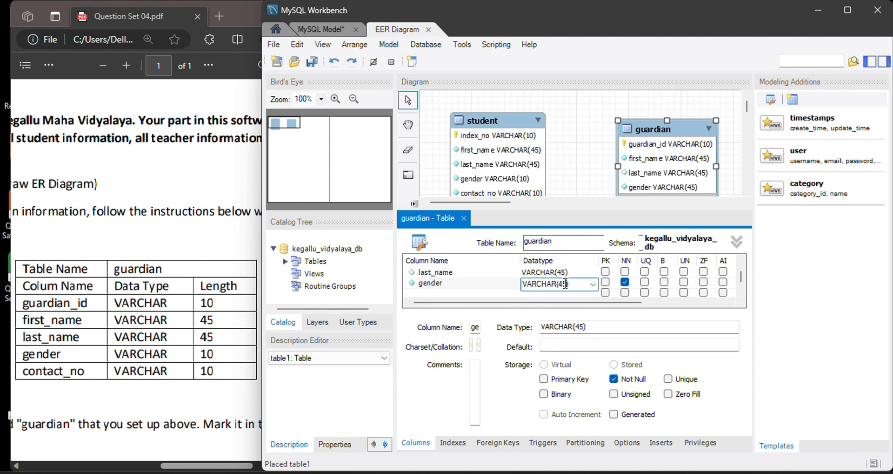
- Add a not-null contact_no column with datatype VARCHAR(10) to the guardian table and close its table editor
double_click(436, 294)
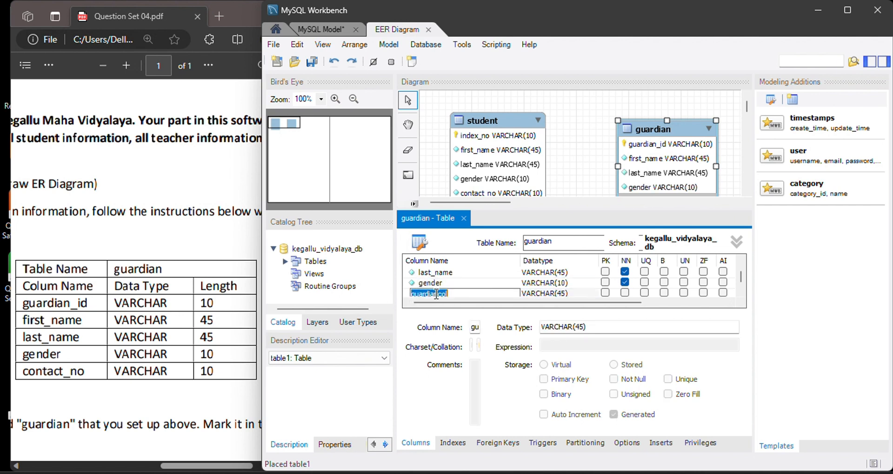
key(BackSpace)
text(contat)
key(BackSpace)
text(ct_no)
double_click(562, 294)
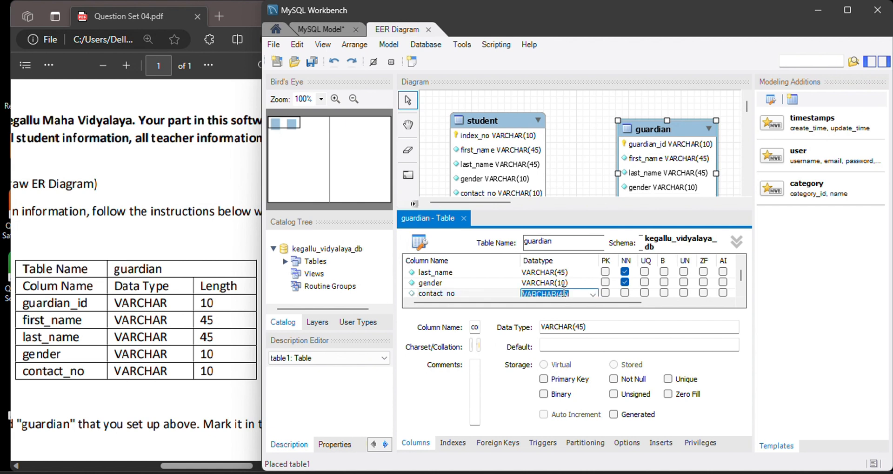
click(563, 294)
key(BackSpace)
key(BackSpace)
text(10)
click(625, 292)
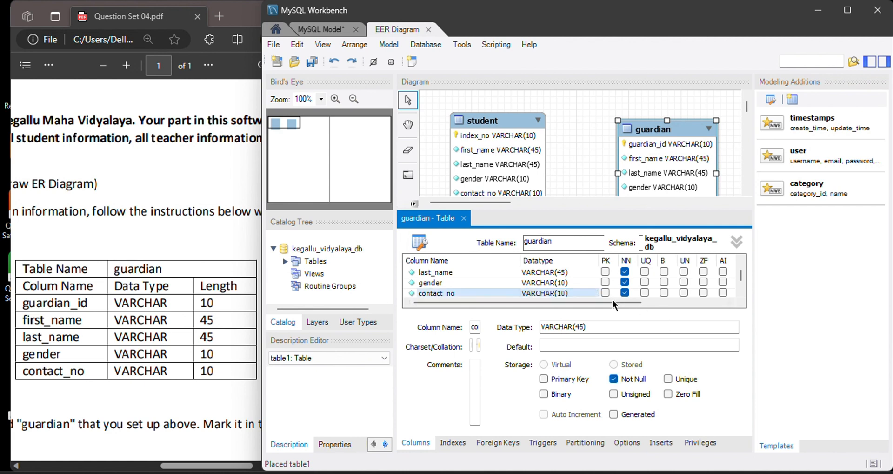
click(465, 219)
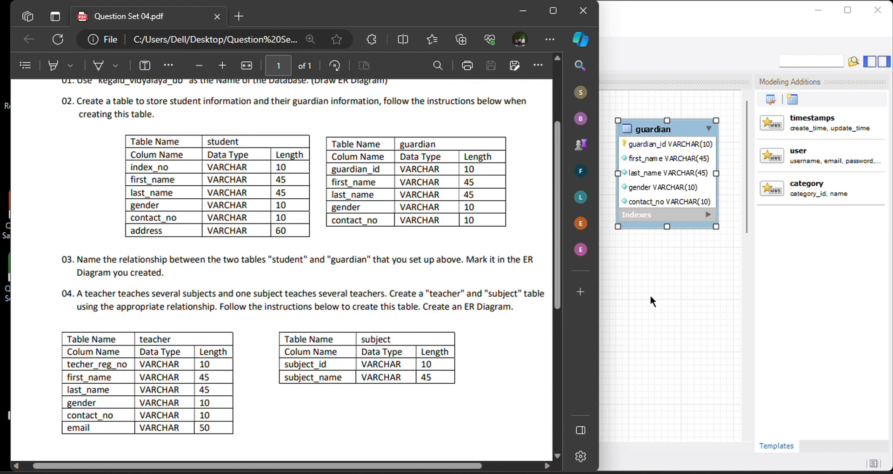
- Connect student to guardian with a 1:n non-identifying relationship, student receiving the foreign key, and move the guardian table slightly away from student
click(636, 301)
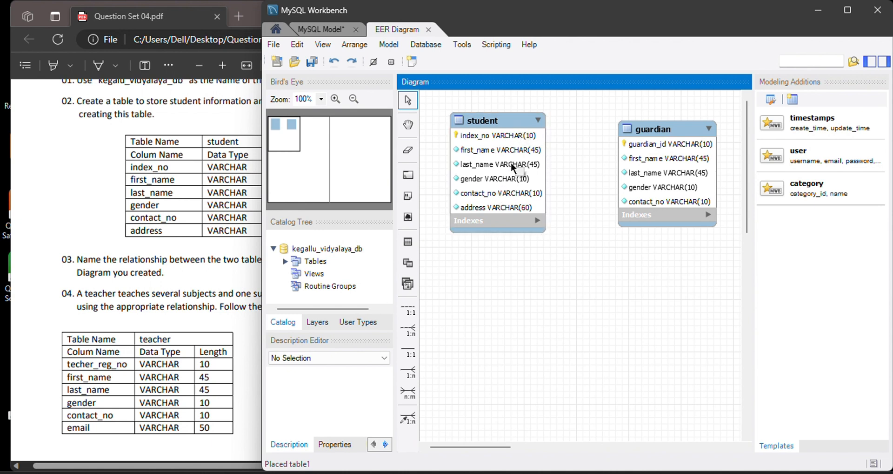
click(471, 133)
click(416, 325)
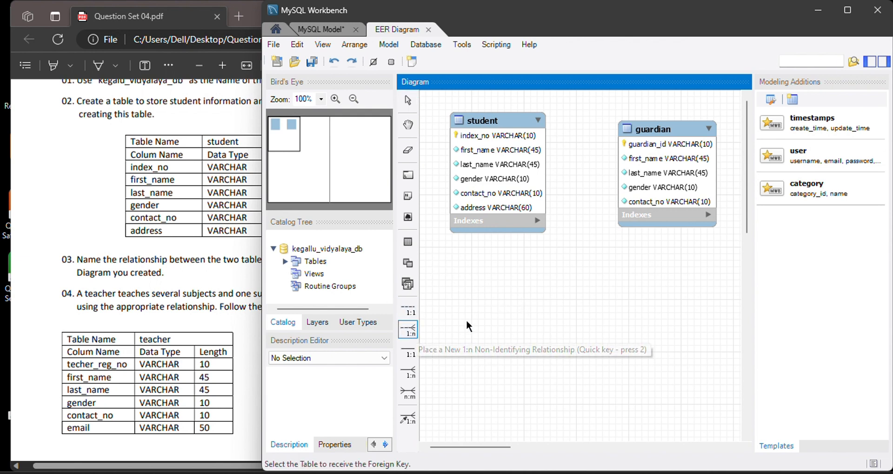
click(513, 164)
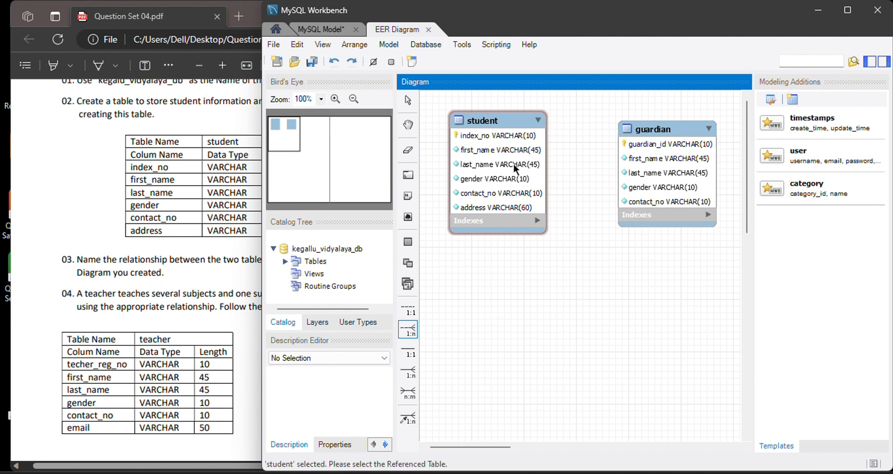
click(661, 188)
drag(656, 196, 674, 202)
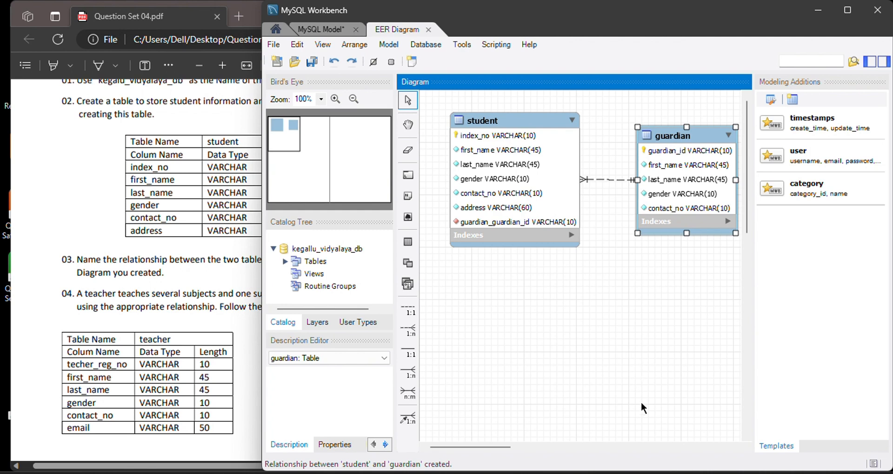
- Check the teacher and subject table instructions in the question PDF, then place a table below student named teacher
scroll(241, 357, down, 1)
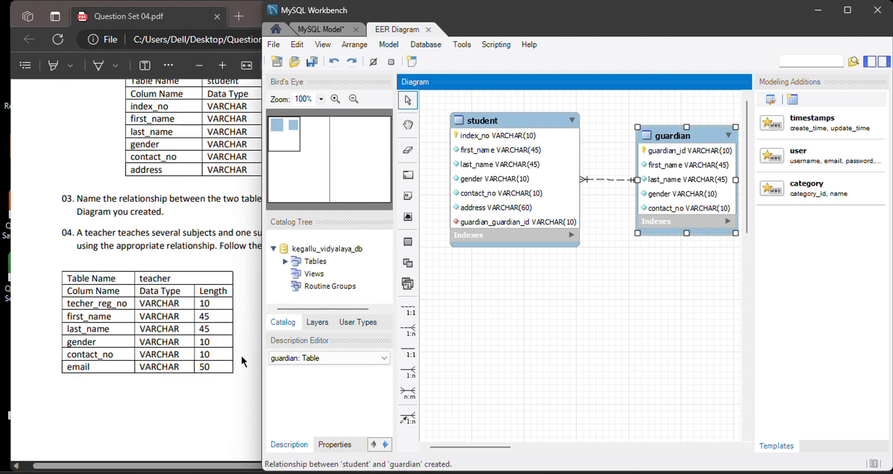
click(233, 285)
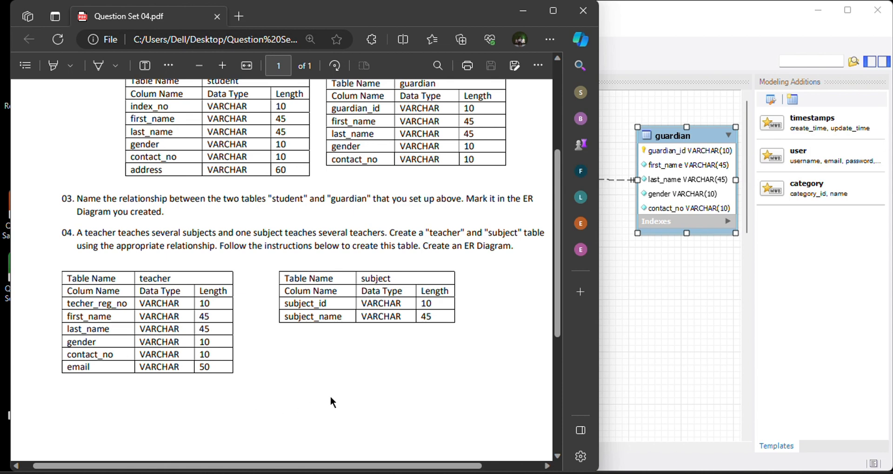
click(605, 330)
click(411, 242)
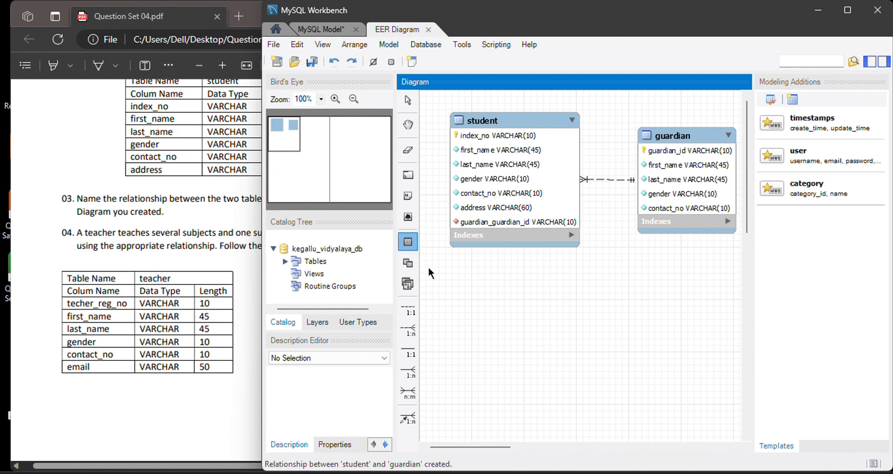
click(462, 297)
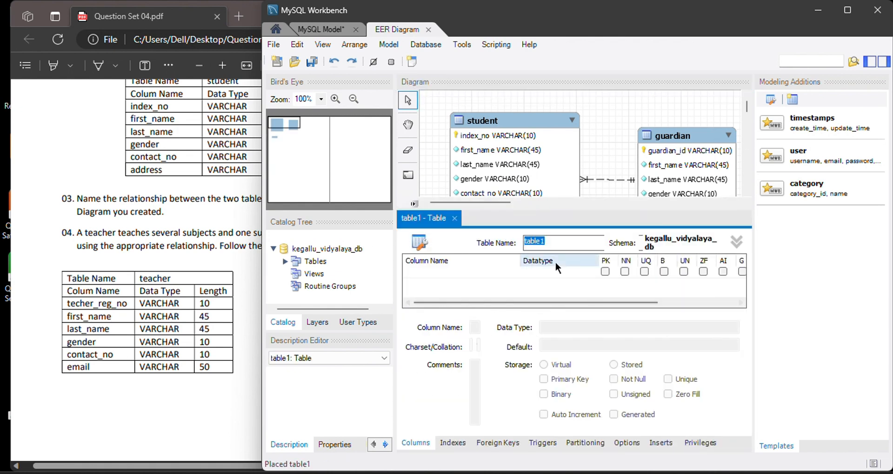
text(teacher)
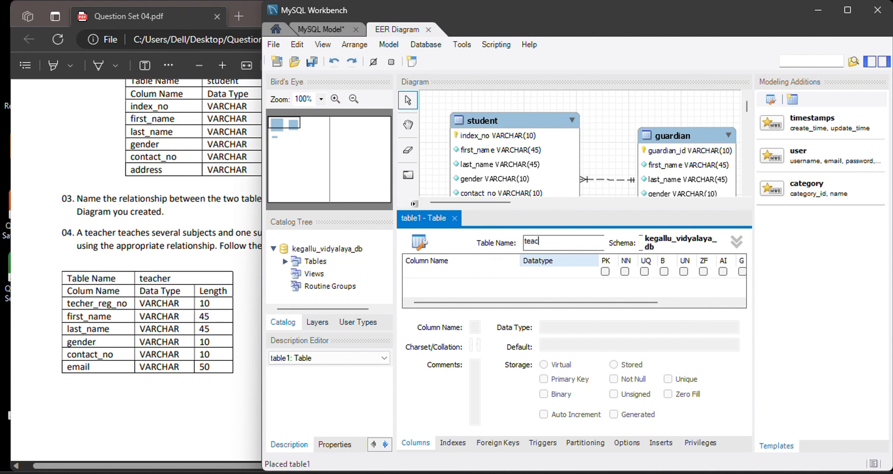
- Add teacher_reg_no as the teacher table's not-null primary key column with the datatype VARCHAR(10)
double_click(436, 272)
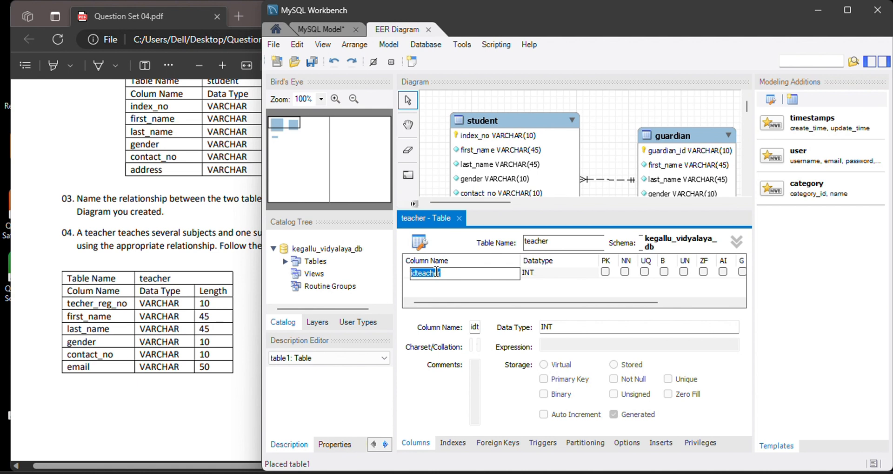
key(BackSpace)
text(teacher_reg_no)
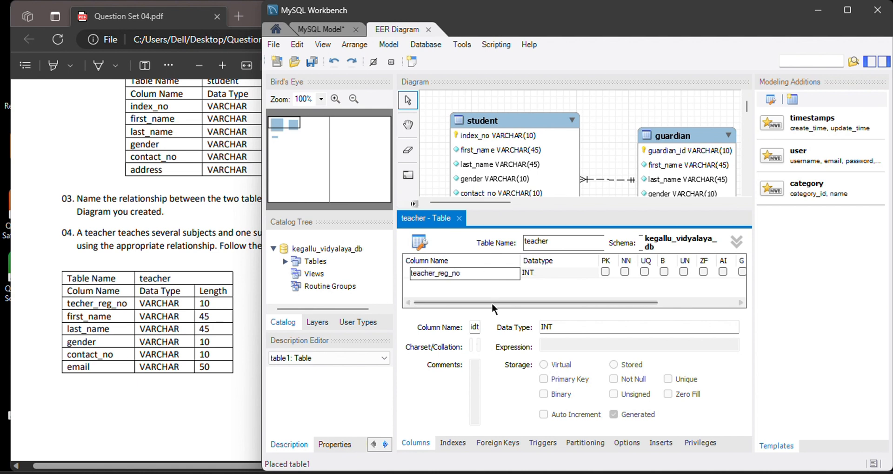
key(Tab)
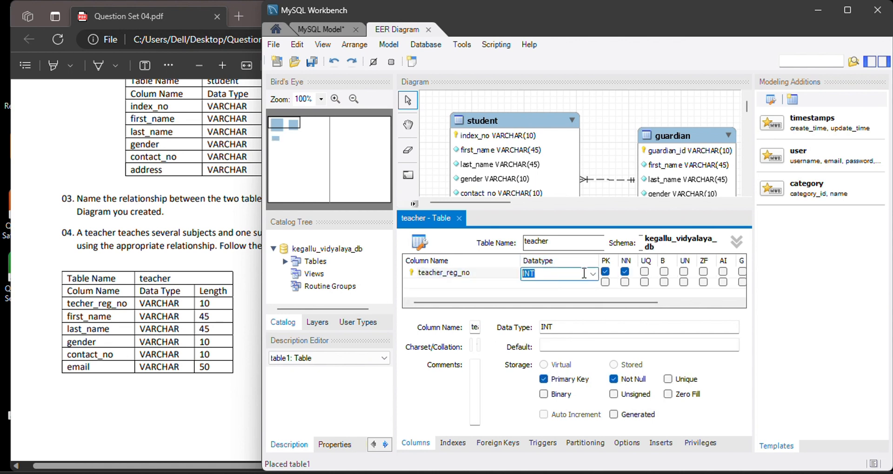
click(594, 274)
click(590, 232)
text(10)
- Add not-null first_name and last_name columns to the teacher table, both with datatype VARCHAR(45)
double_click(435, 283)
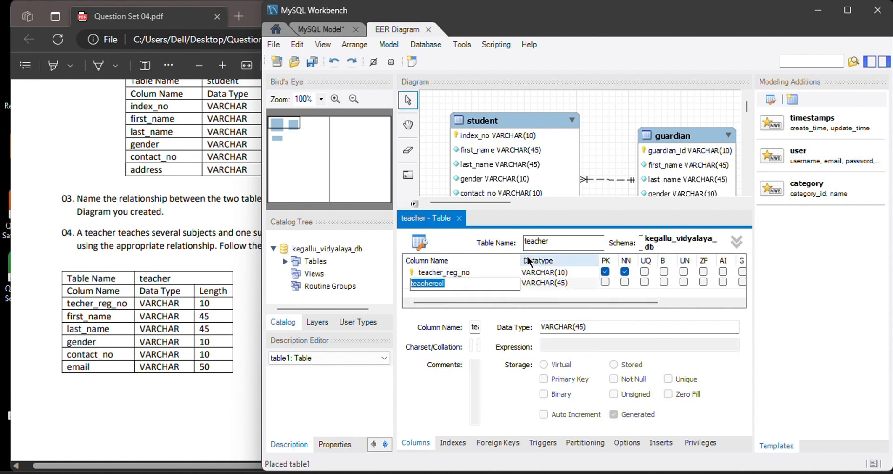
text(first_name)
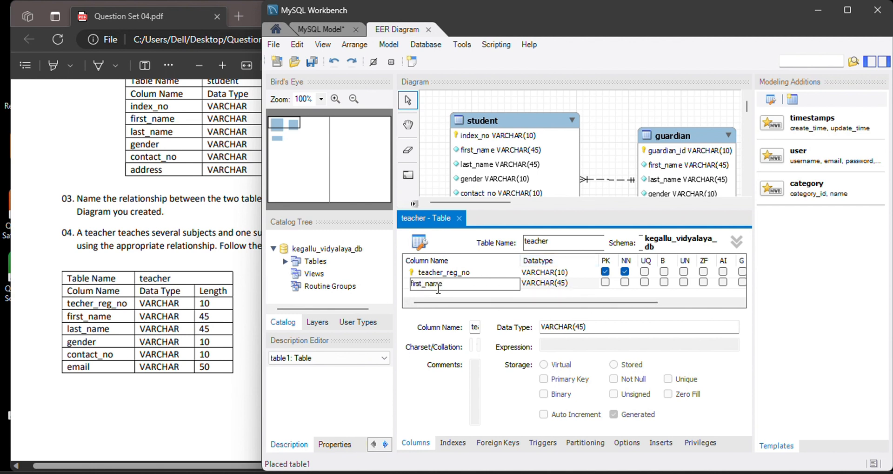
click(624, 282)
double_click(448, 292)
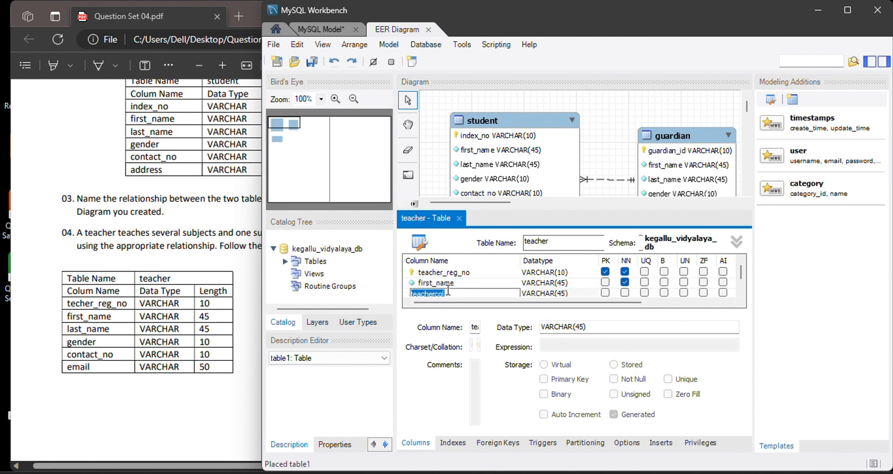
text(last_name)
click(625, 292)
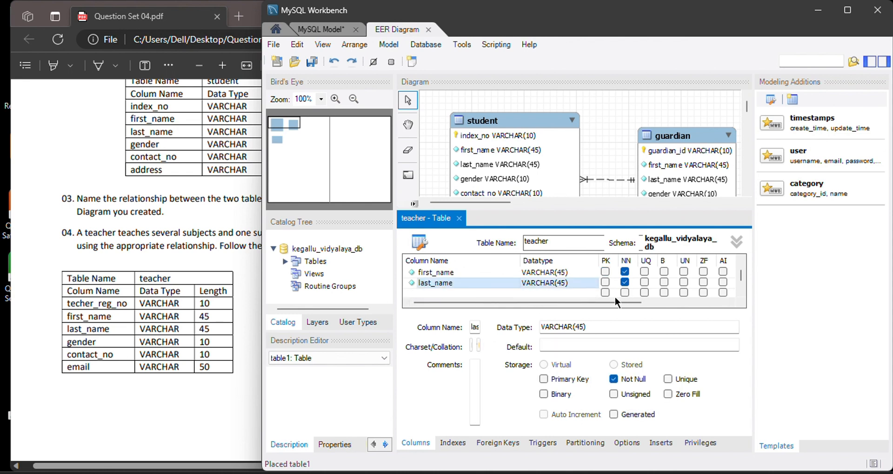
- Add a not-null gender column to the teacher table with the datatype VARCHAR(10)
click(430, 292)
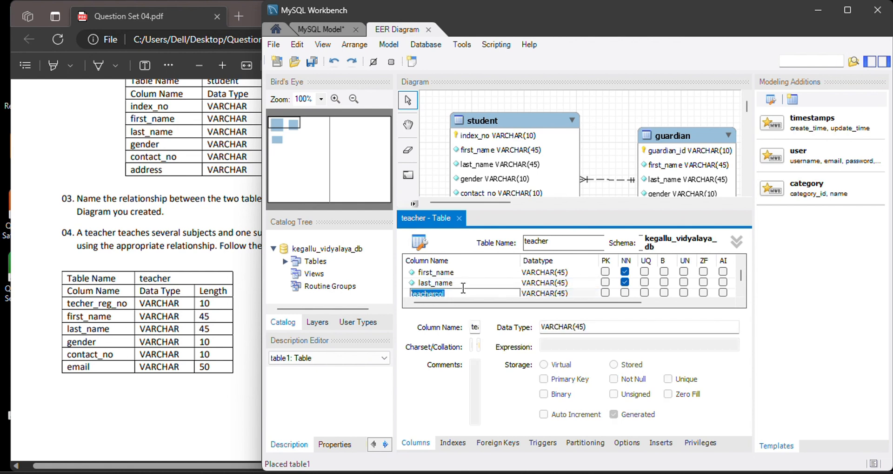
key(BackSpace)
text(gender)
click(565, 292)
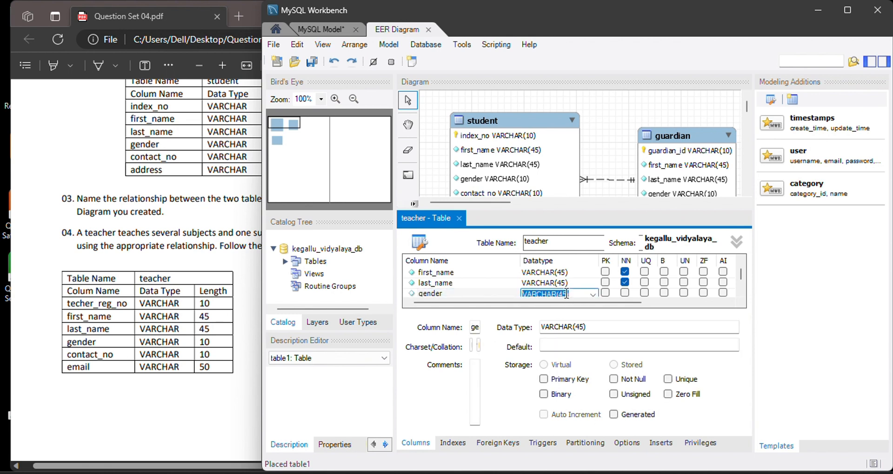
key(BackSpace)
key(BackSpace)
key(BackSpace)
text(10)
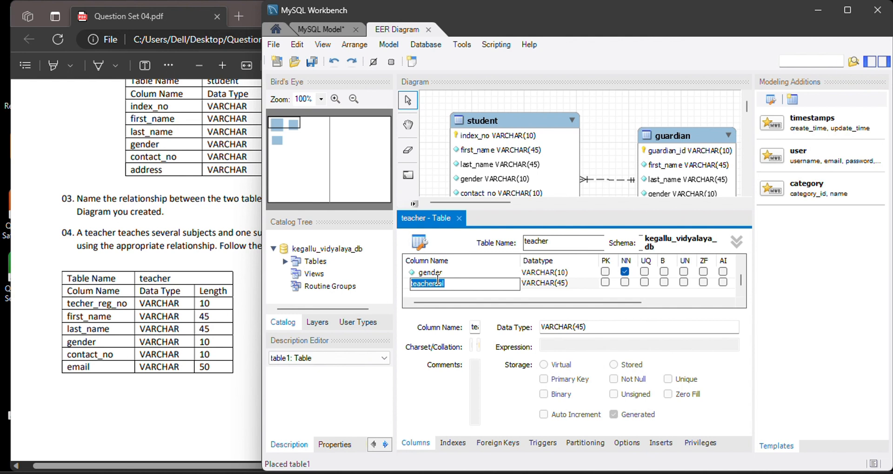
- Add a not-null contact_no column with datatype VARCHAR(10) to the teacher table and open the row below it for naming
text(contact_no)
click(559, 283)
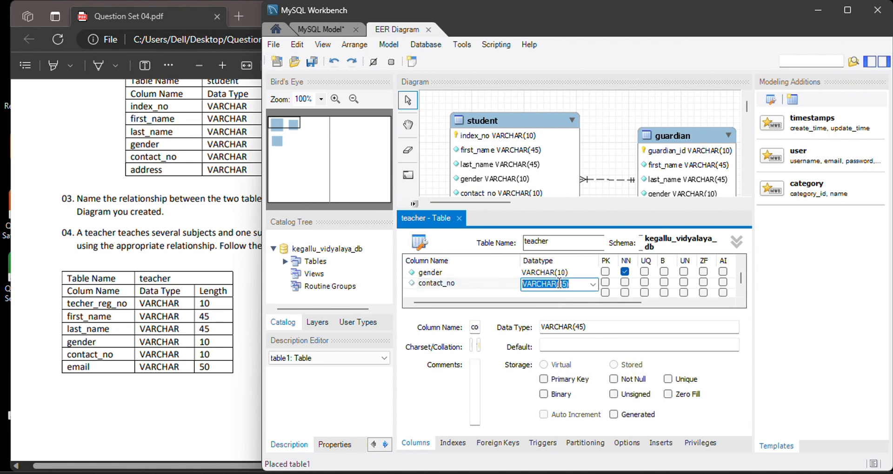
click(566, 284)
text(10)
click(459, 292)
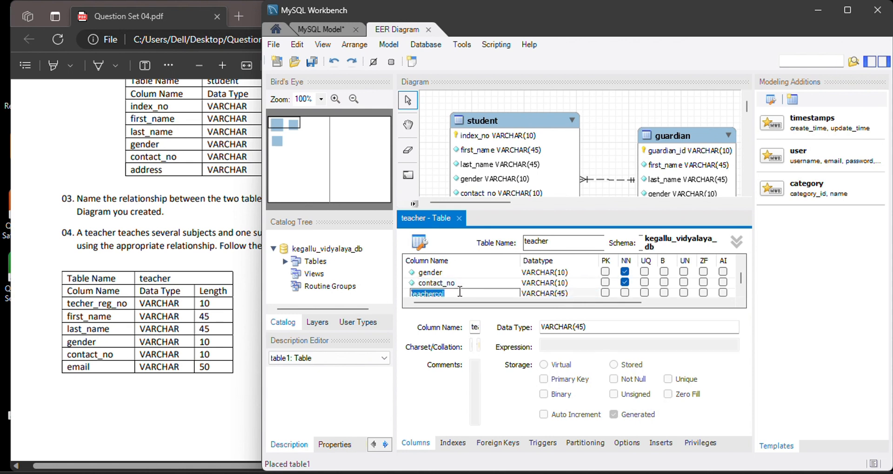
- Add an email column with the datatype VARCHAR(50) to the teacher table
text(email)
double_click(565, 292)
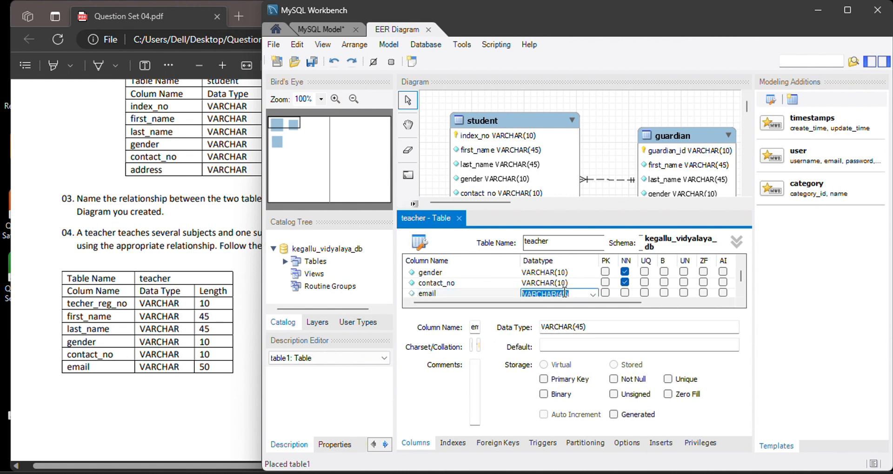
click(566, 293)
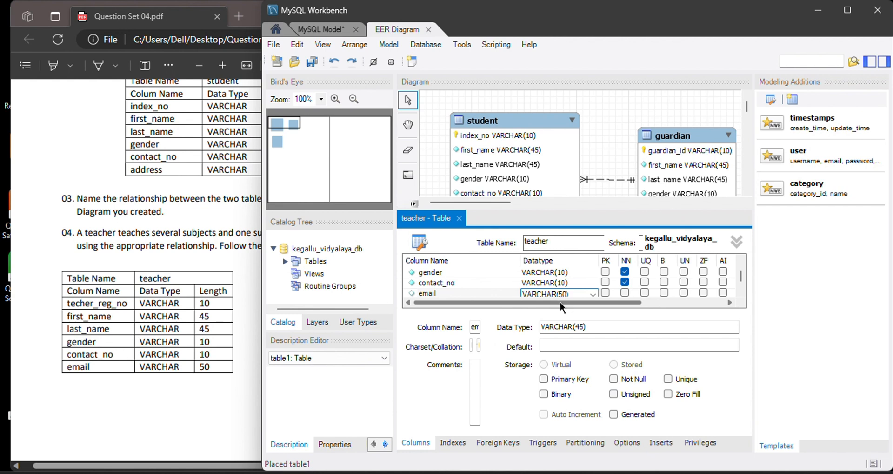
click(583, 286)
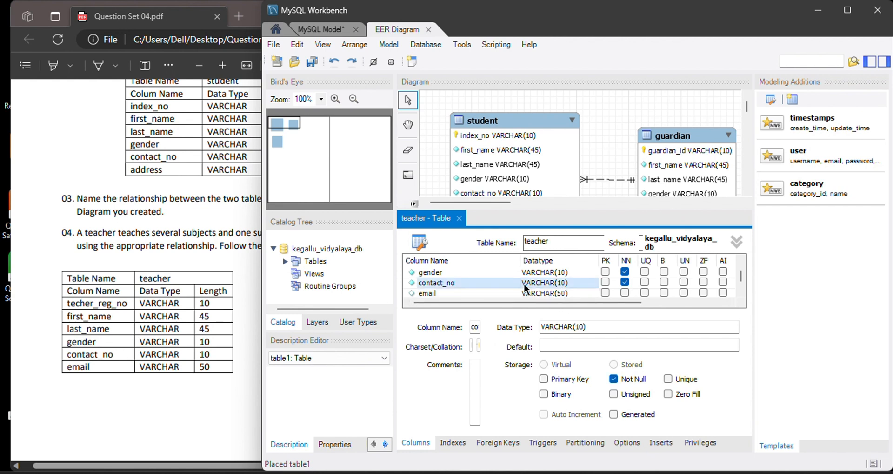
- Make the teacher table's email column not null, check the column list, and close the table editor
scroll(524, 288, up, 1)
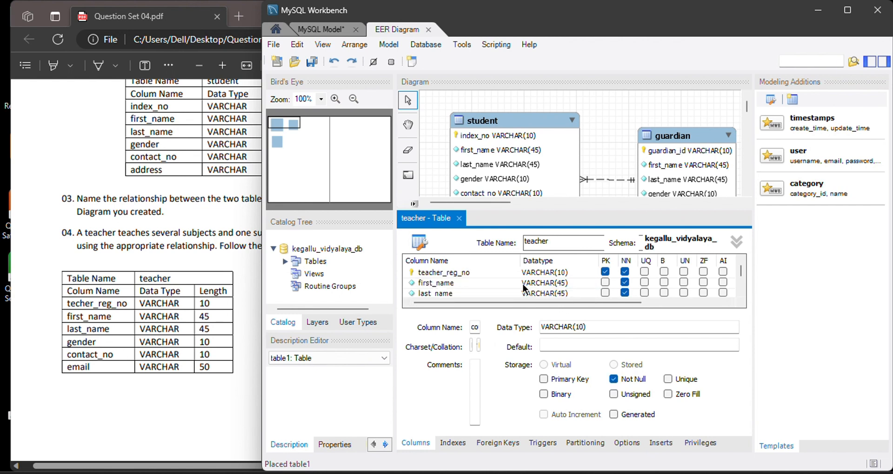
scroll(534, 275, down, 2)
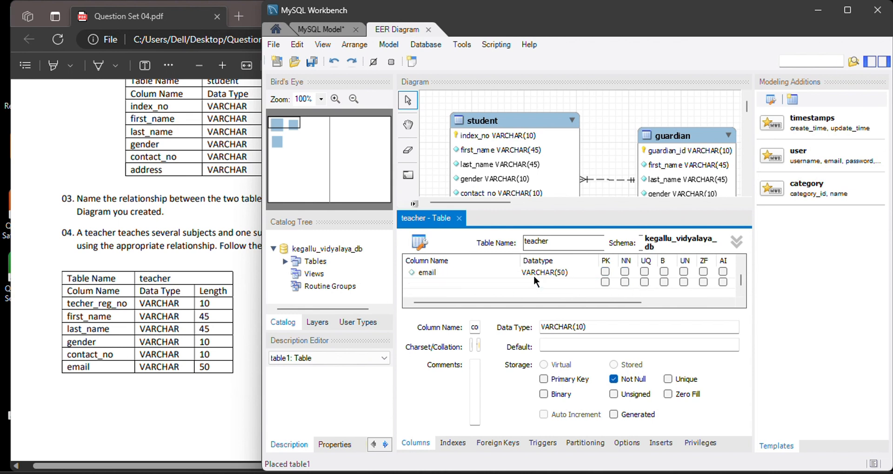
scroll(534, 275, up, 2)
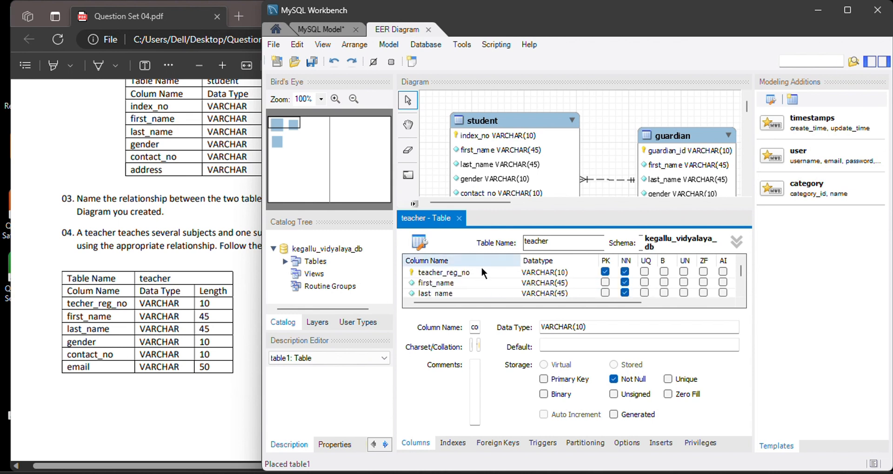
scroll(479, 270, down, 1)
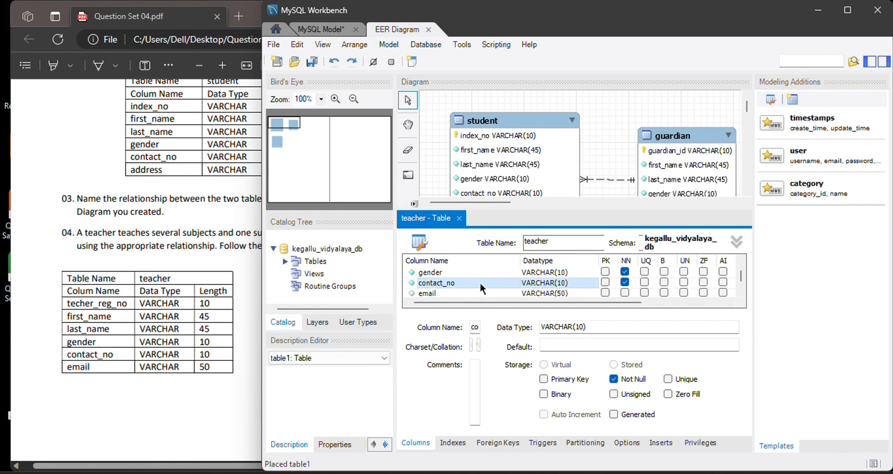
click(444, 293)
scroll(467, 279, up, 2)
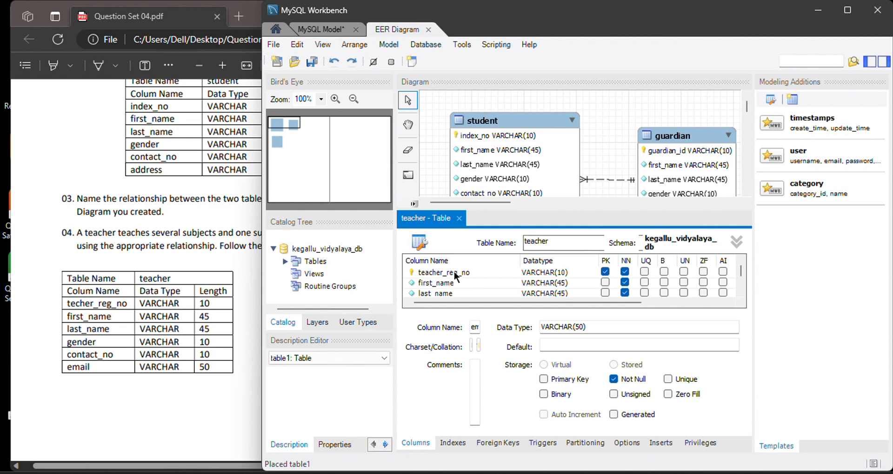
click(458, 218)
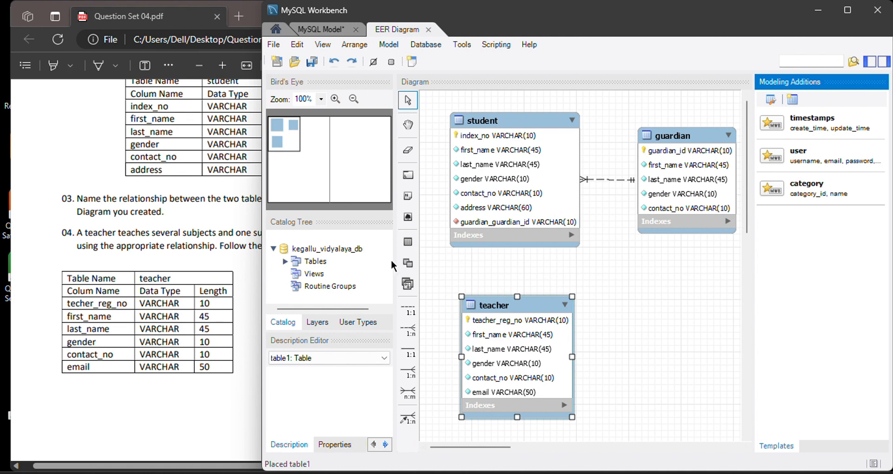
- Place a new table beside teacher, below guardian, and name it subject
click(414, 241)
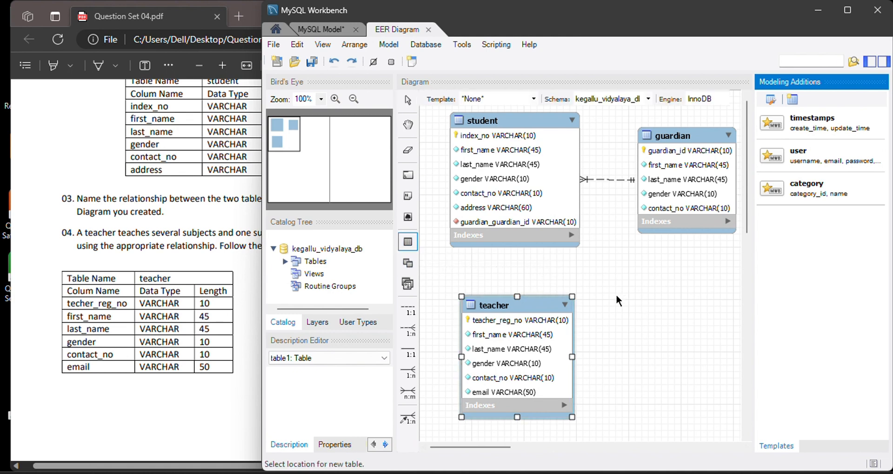
click(635, 299)
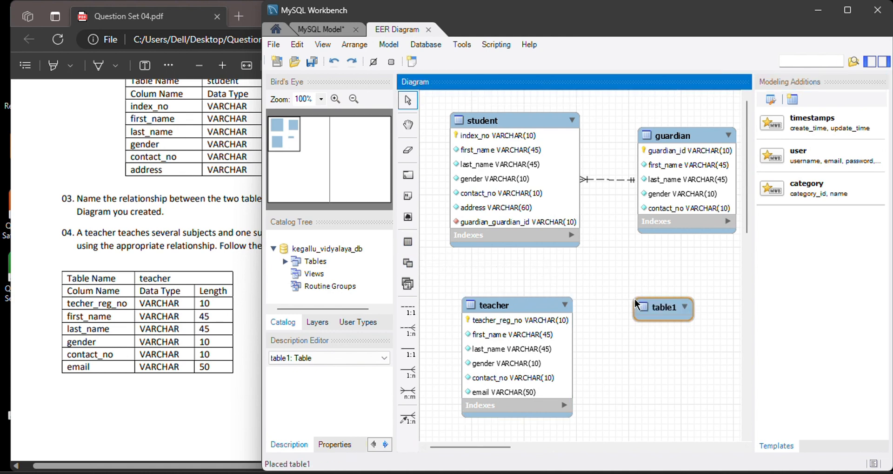
double_click(651, 309)
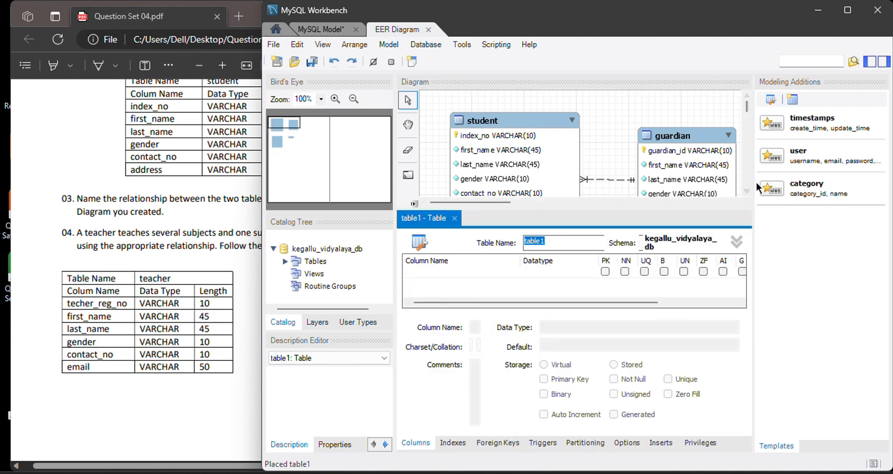
drag(754, 187, 757, 187)
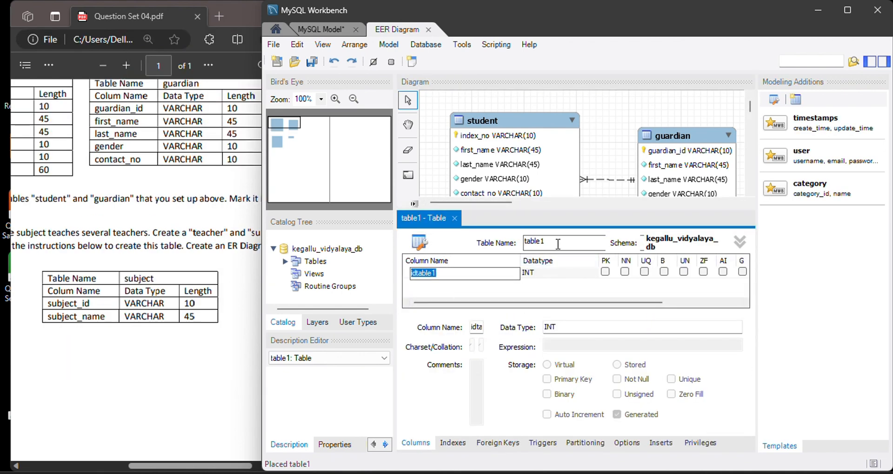
drag(558, 243, 510, 248)
text(s)
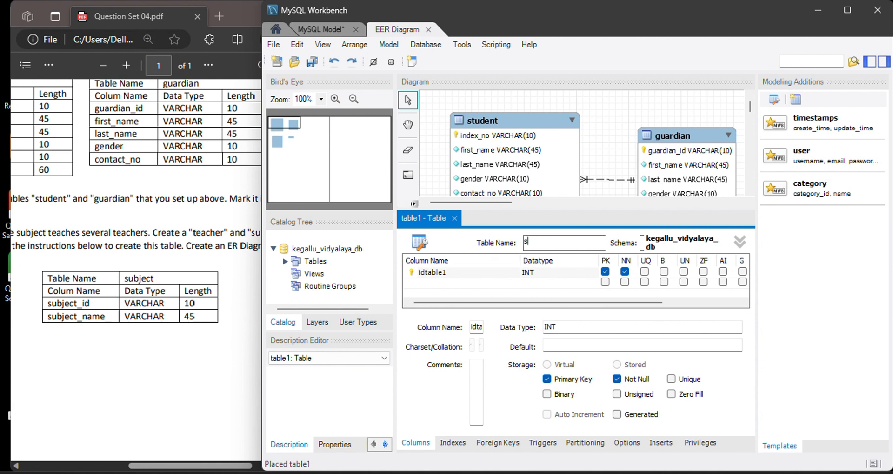
text(ubject)
- Name the subject table's primary key column subject_id and set its datatype to VARCHAR(10)
double_click(453, 271)
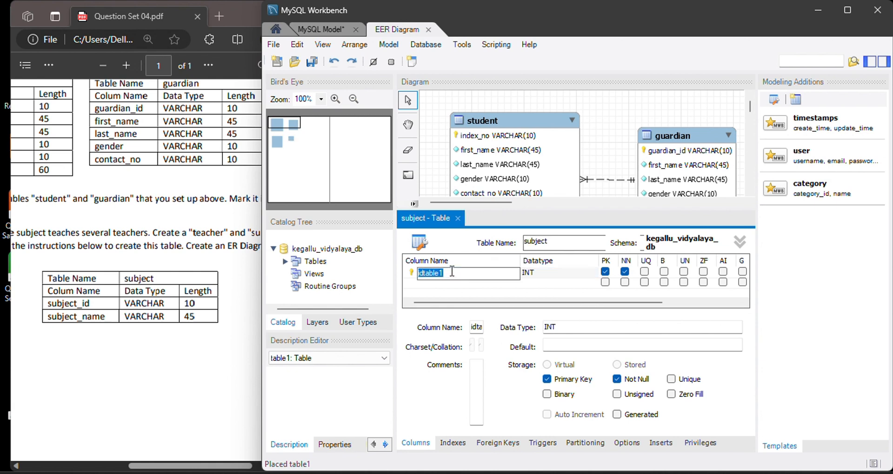
text(subject_id)
click(551, 270)
click(592, 273)
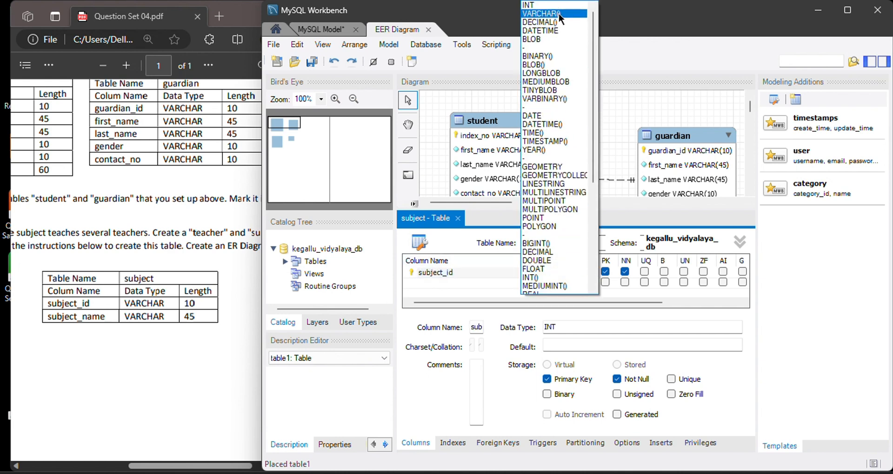
click(559, 13)
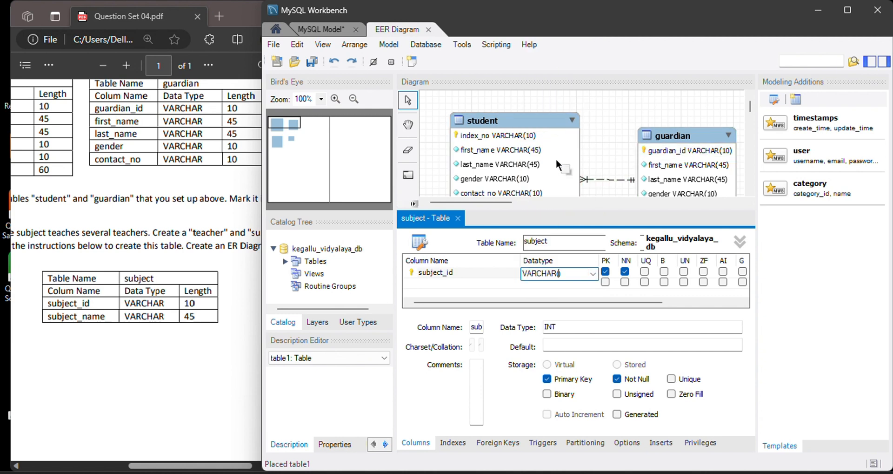
text(10)
click(430, 273)
click(428, 276)
- Add a not-null subject_name column with datatype VARCHAR(45) to the subject table and close the table editor
click(446, 281)
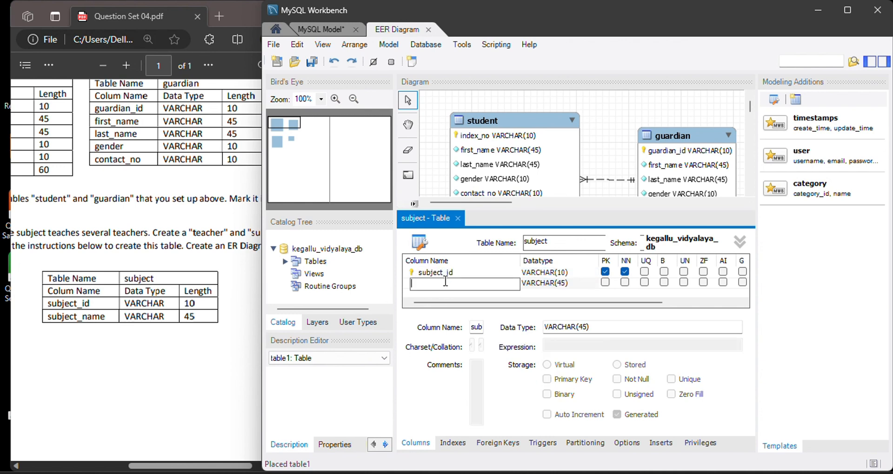
text(subject_name)
click(625, 282)
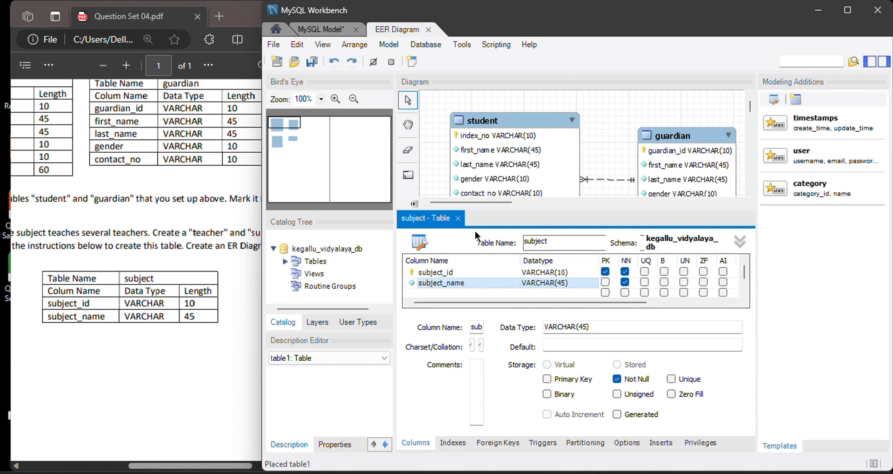
click(458, 217)
- Space the teacher and subject tables apart below student and guardian, and widen the diagram area
click(643, 305)
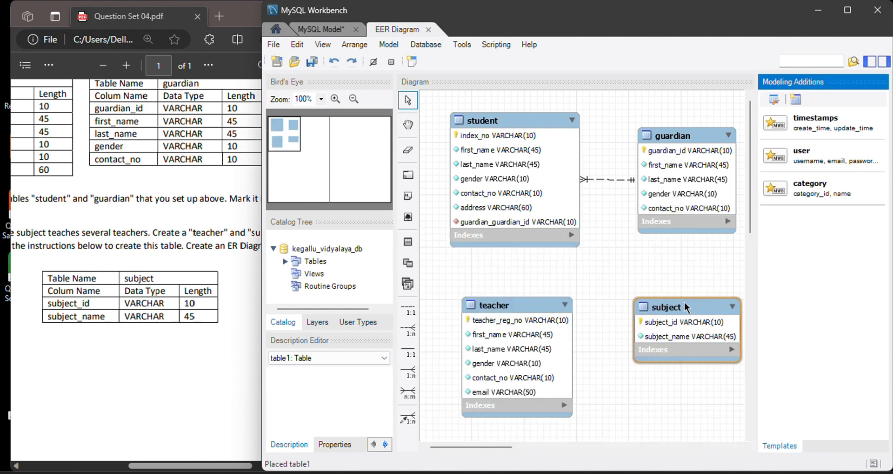
drag(684, 307, 656, 300)
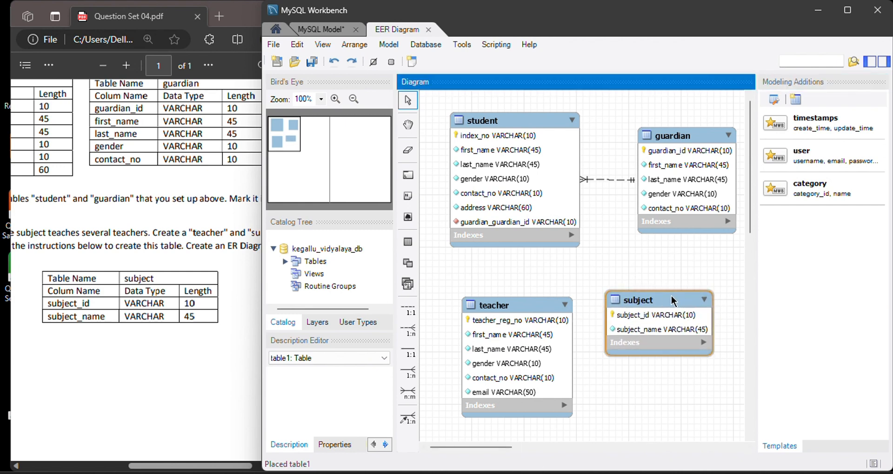
drag(540, 304, 519, 285)
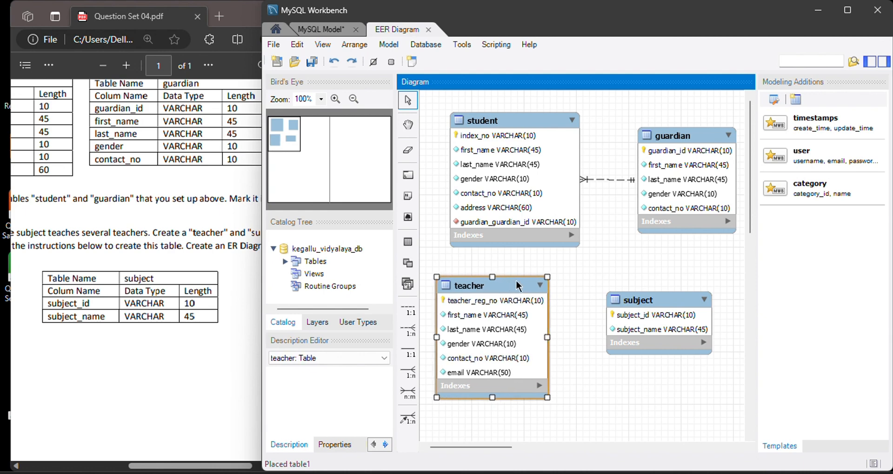
drag(670, 309, 689, 293)
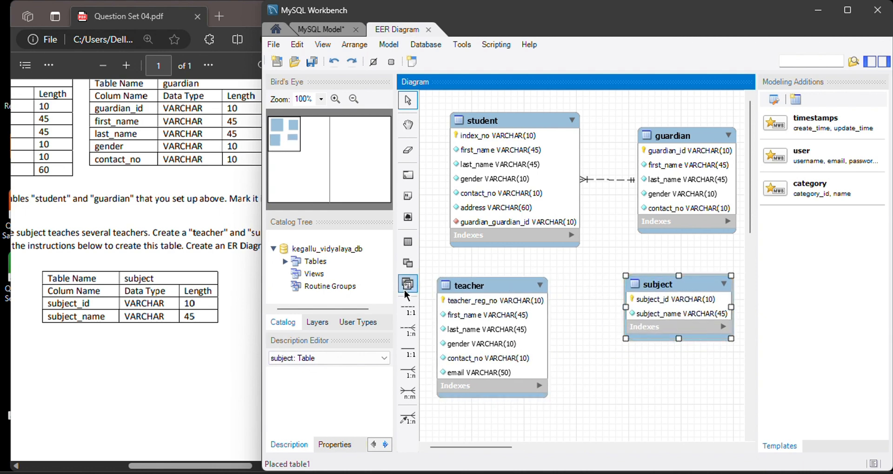
drag(393, 287, 328, 288)
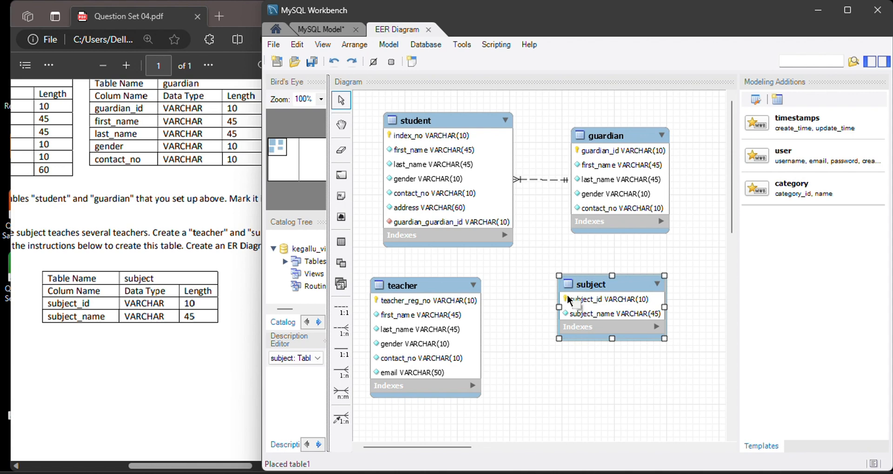
scroll(189, 268, left, 2)
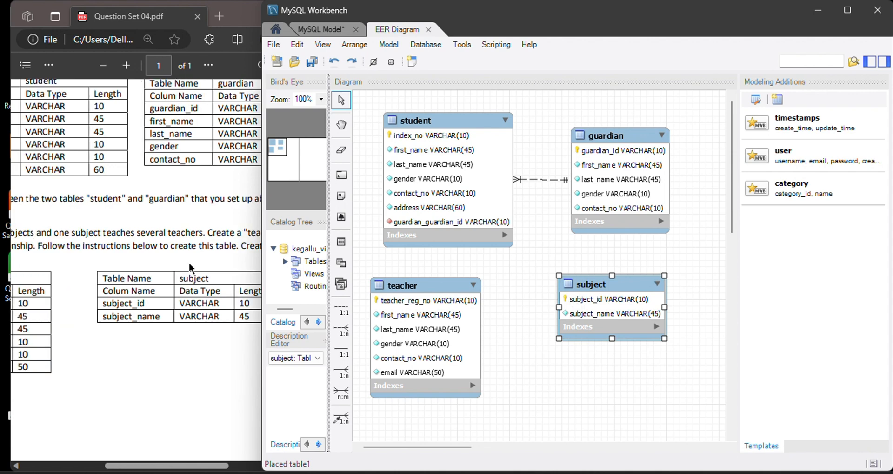
scroll(189, 268, left, 2)
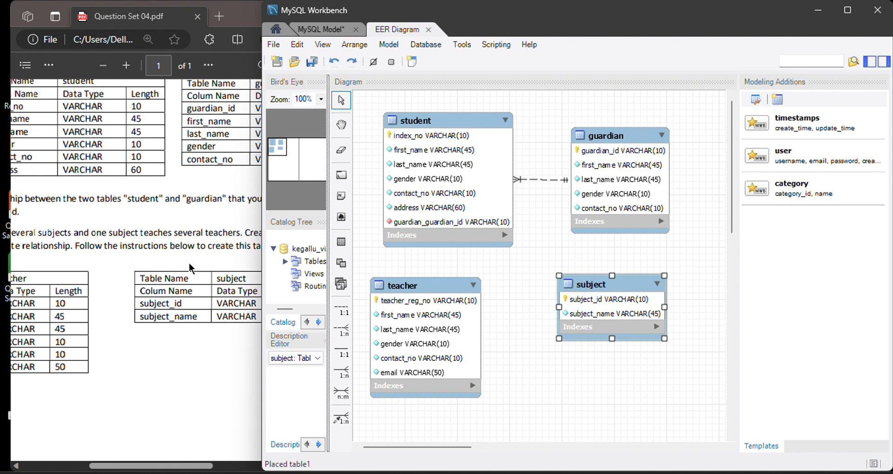
scroll(189, 261, left, 1)
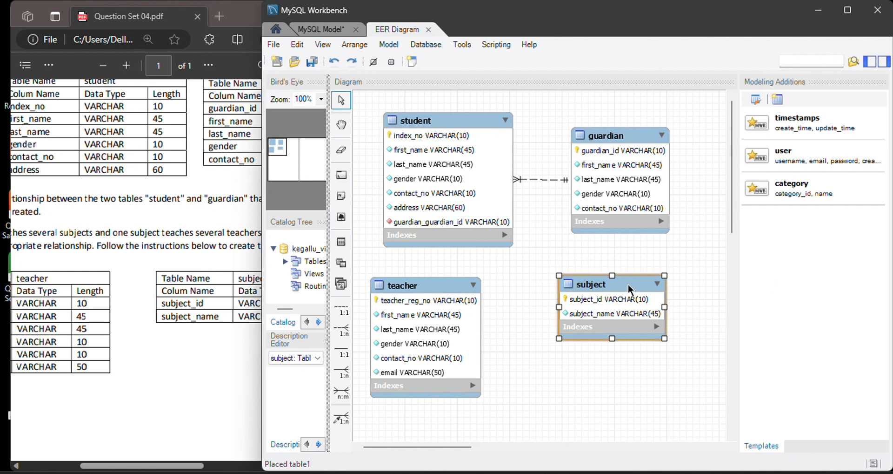
drag(630, 284, 663, 285)
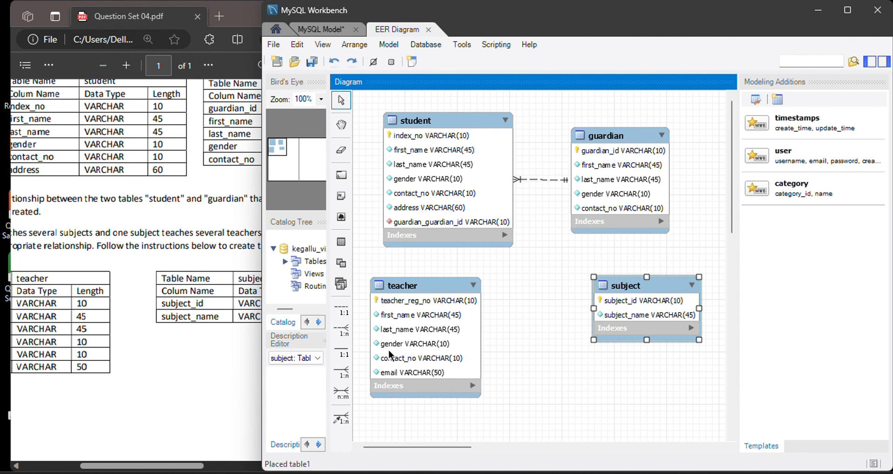
- Create an n:m identifying relationship from the teacher table to the subject table
click(340, 396)
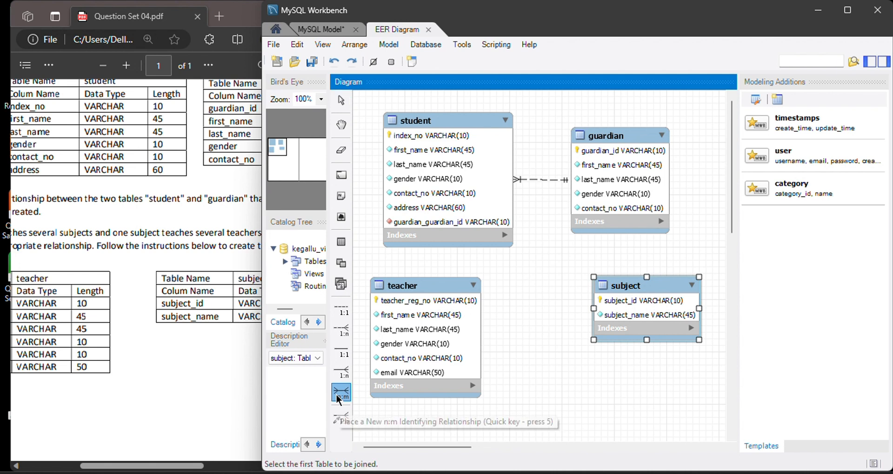
click(448, 289)
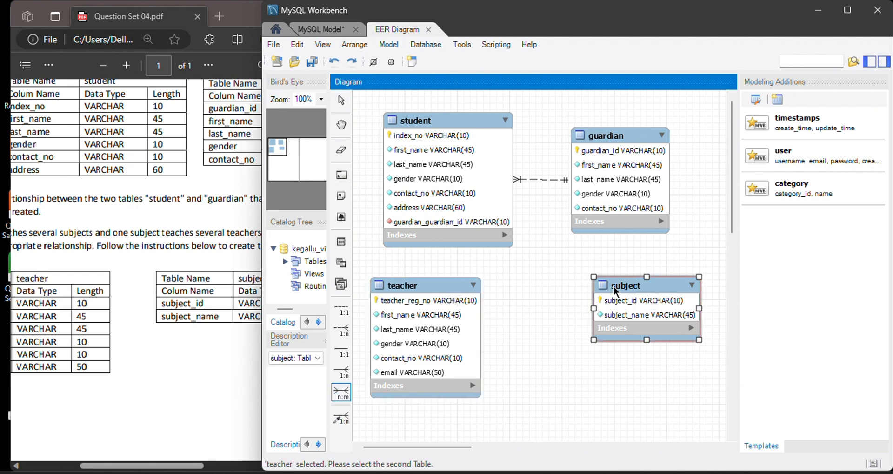
click(615, 286)
- Move subject farther from teacher and place the teacher_has_subject table below and between them, enlarging the diagram area
drag(665, 288, 699, 293)
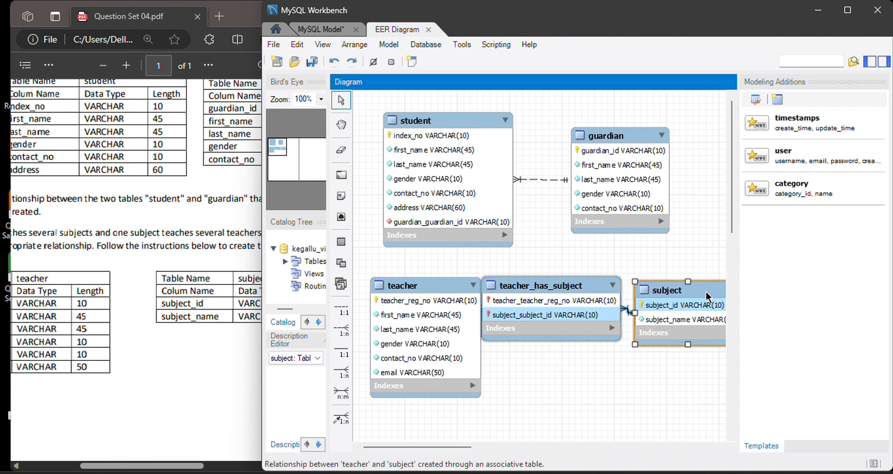
drag(739, 314, 813, 315)
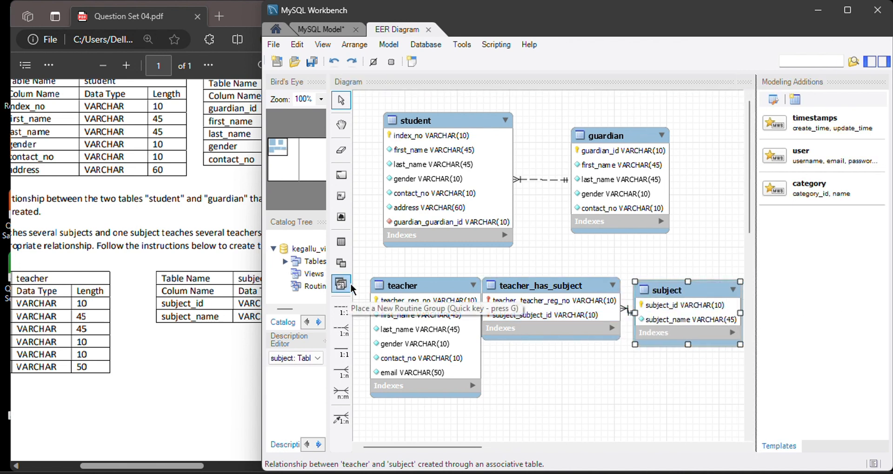
drag(328, 299, 281, 300)
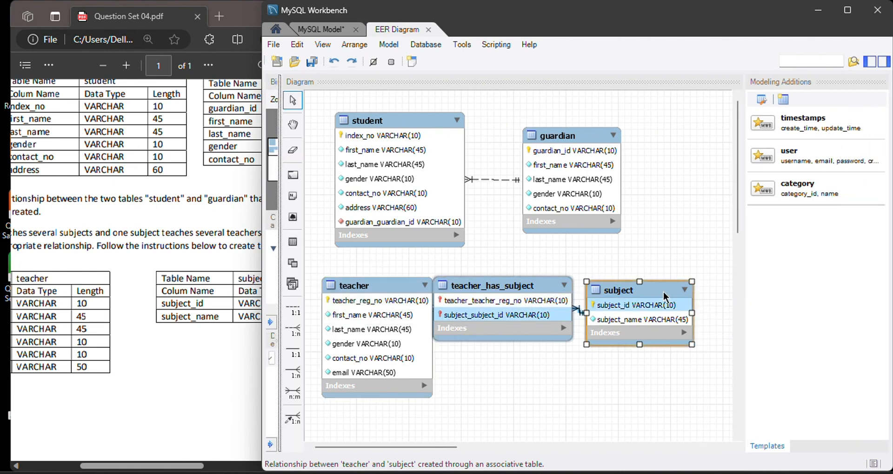
drag(664, 293, 690, 289)
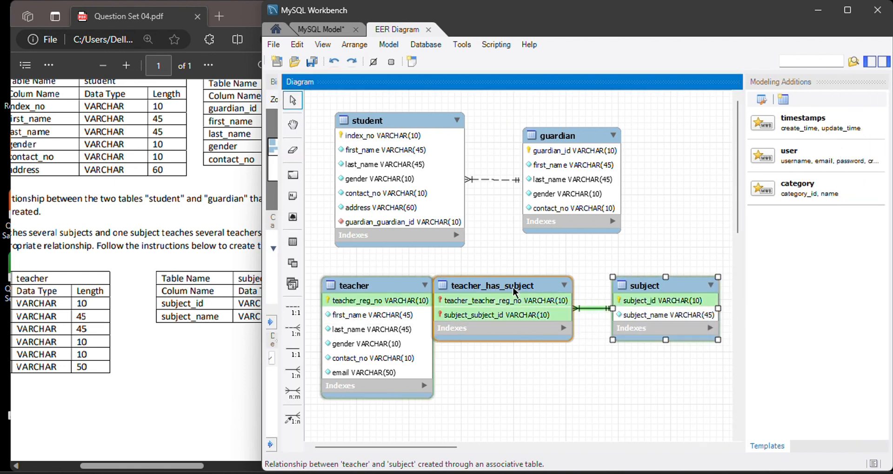
drag(513, 287, 531, 372)
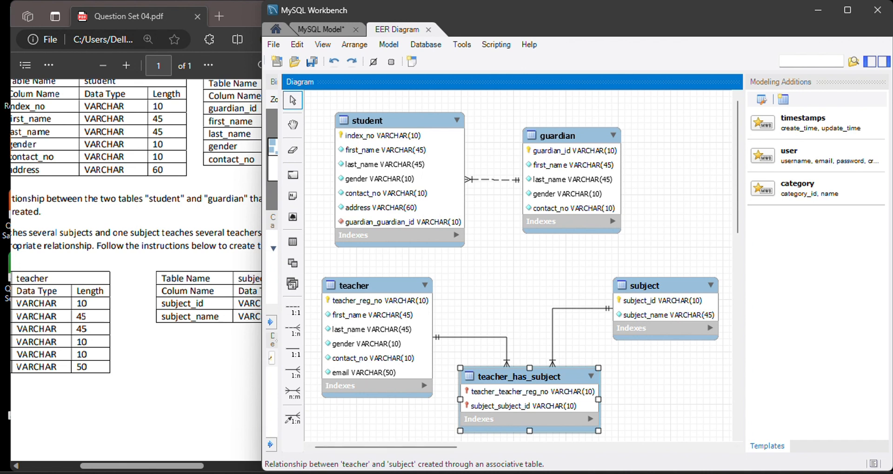
right_click(543, 379)
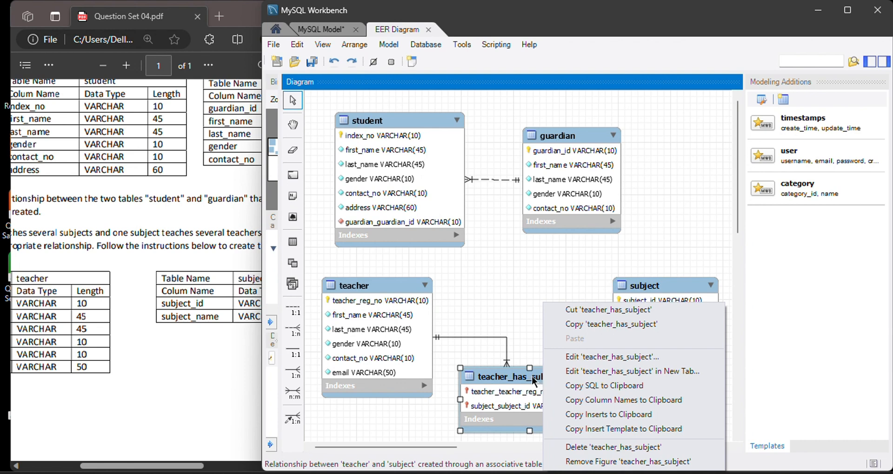
click(524, 376)
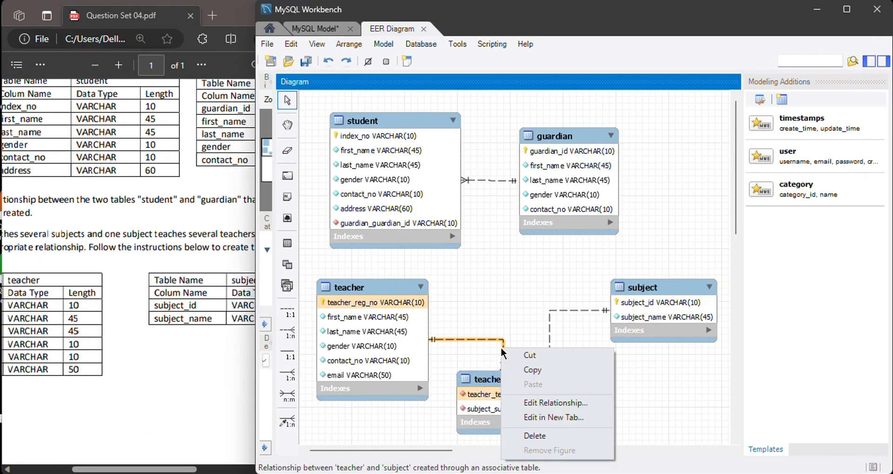
right_click(507, 350)
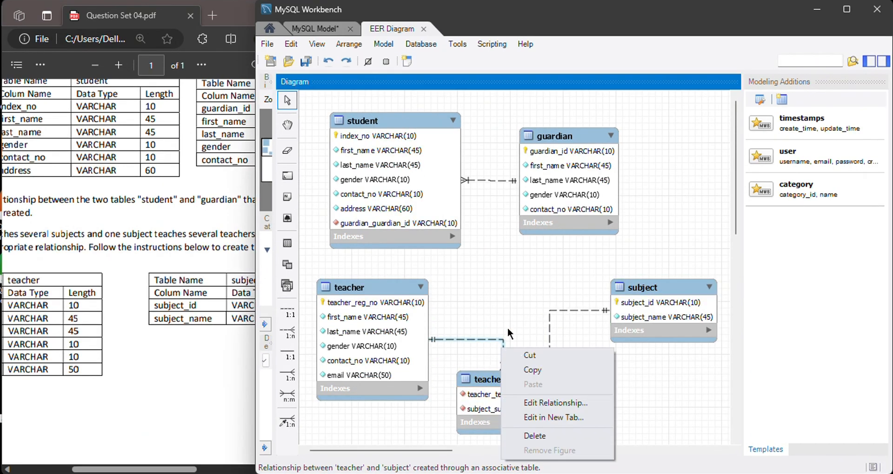
click(494, 340)
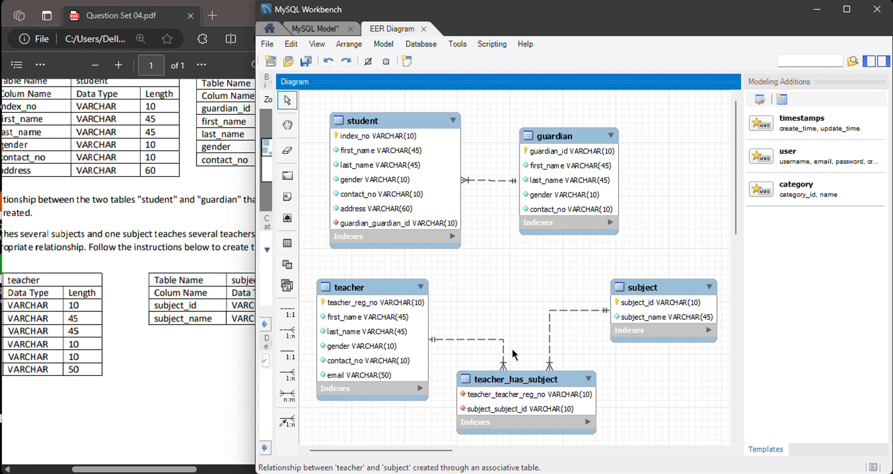
scroll(535, 343, down, 1)
right_click(535, 334)
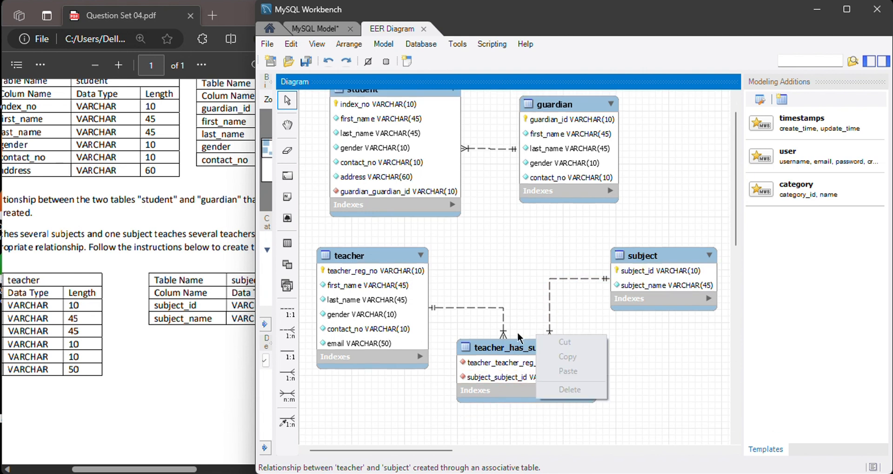
right_click(495, 310)
right_click(536, 357)
click(444, 253)
right_click(483, 226)
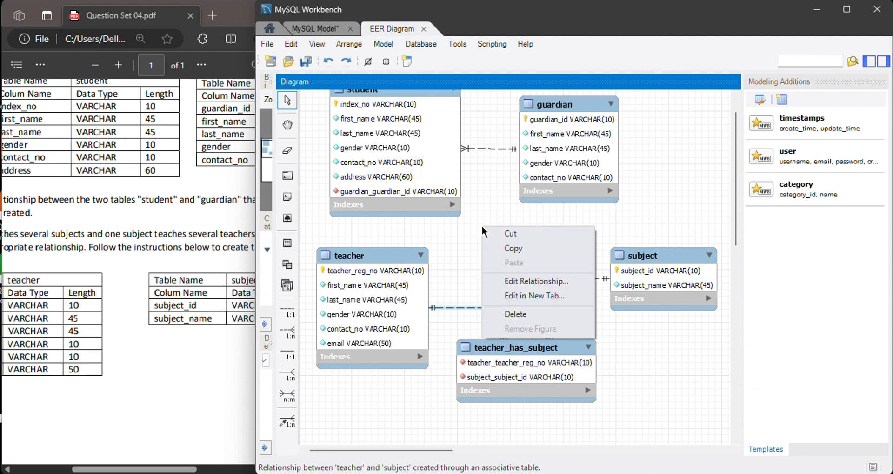
click(388, 231)
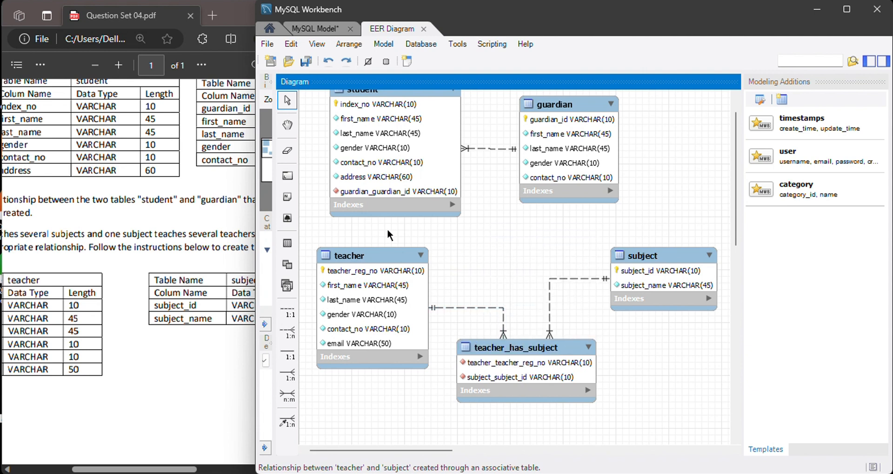
right_click(389, 234)
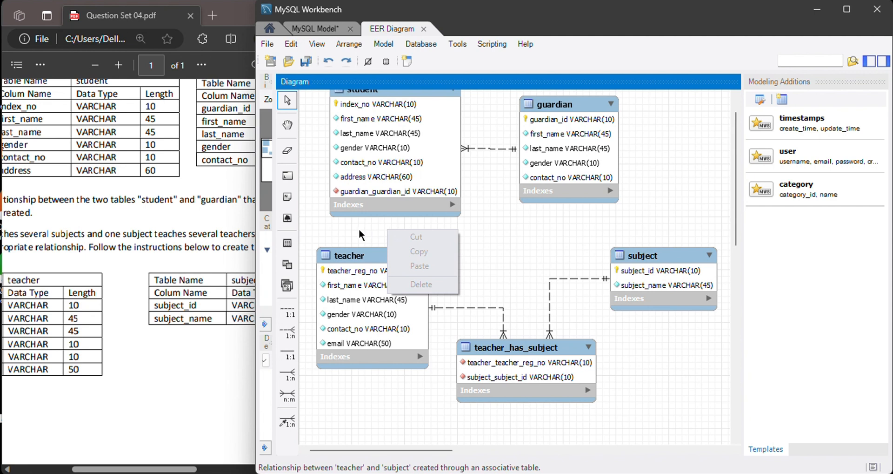